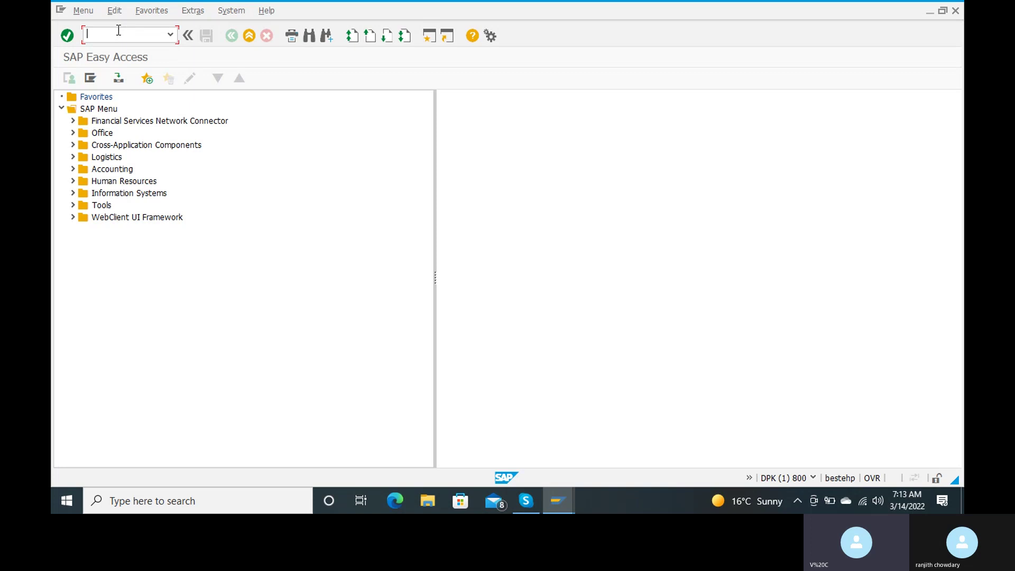
Open transaction fs00 and expand the current asset and loans group in the G/L account list.
text(fs00)
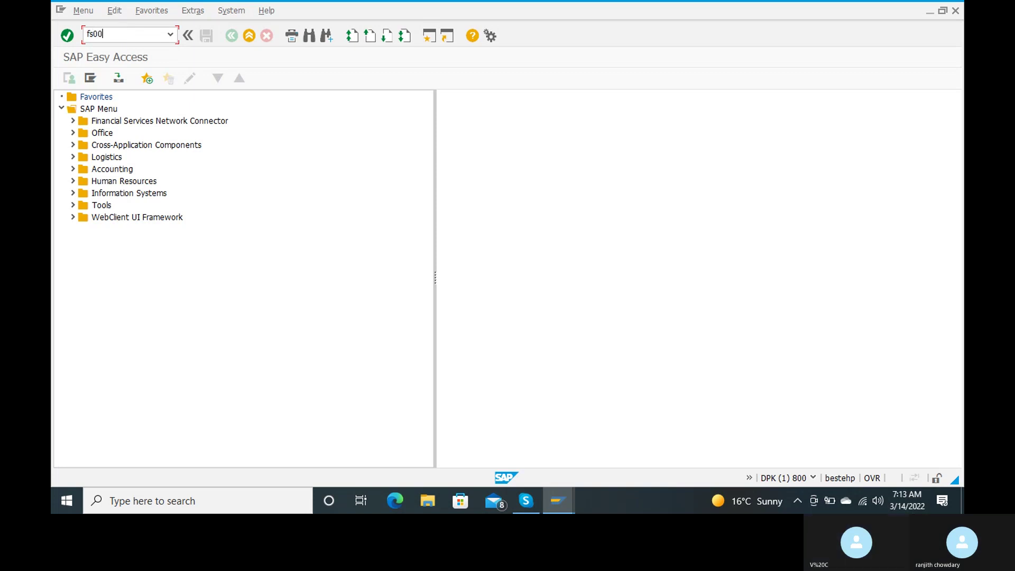
key(Return)
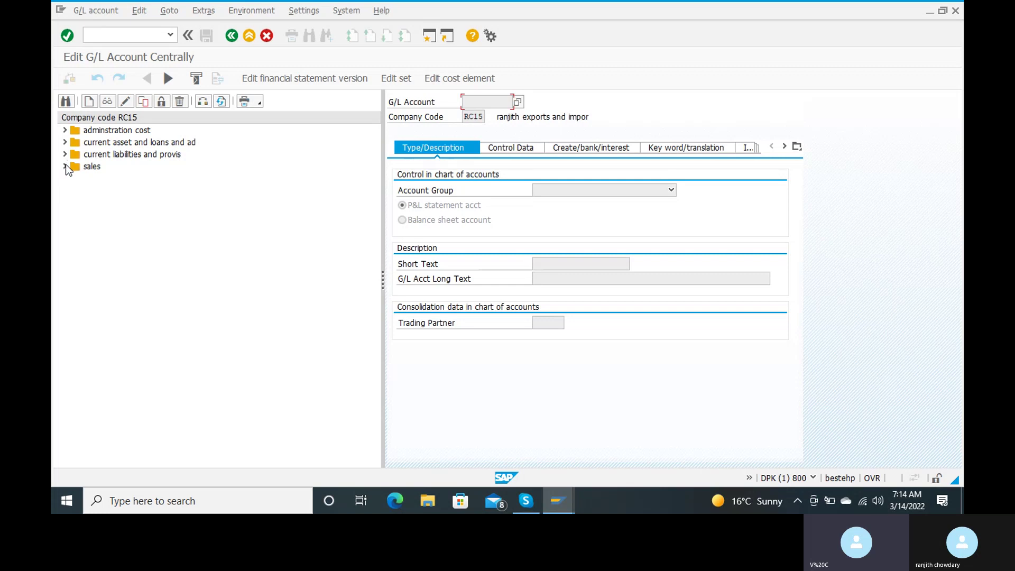
click(64, 142)
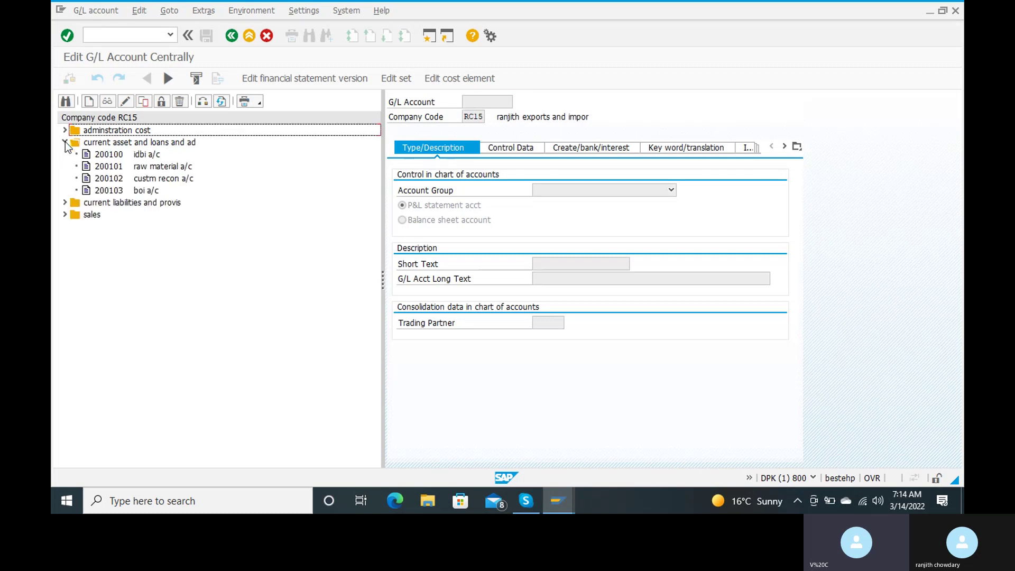
click(64, 142)
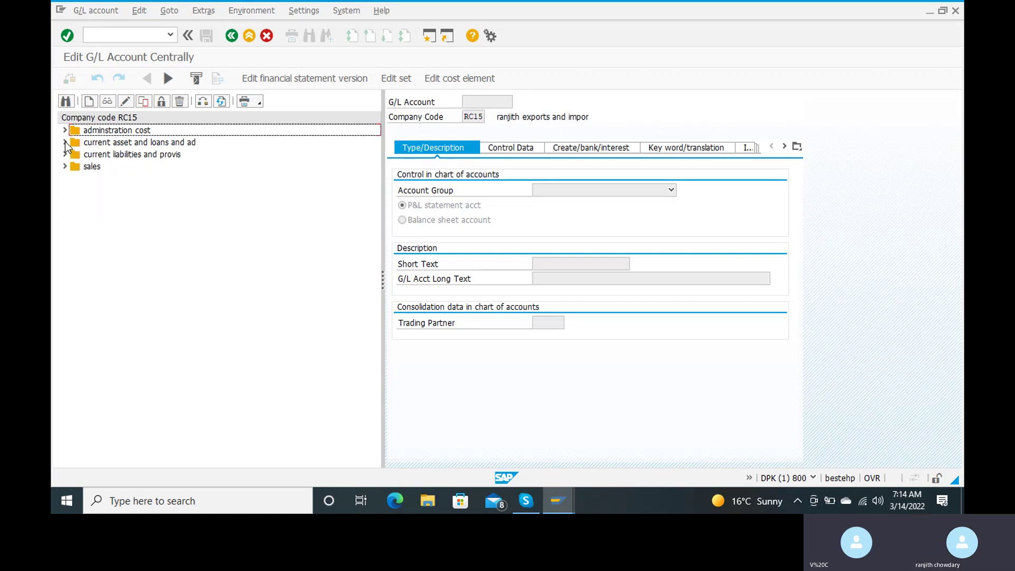
click(65, 142)
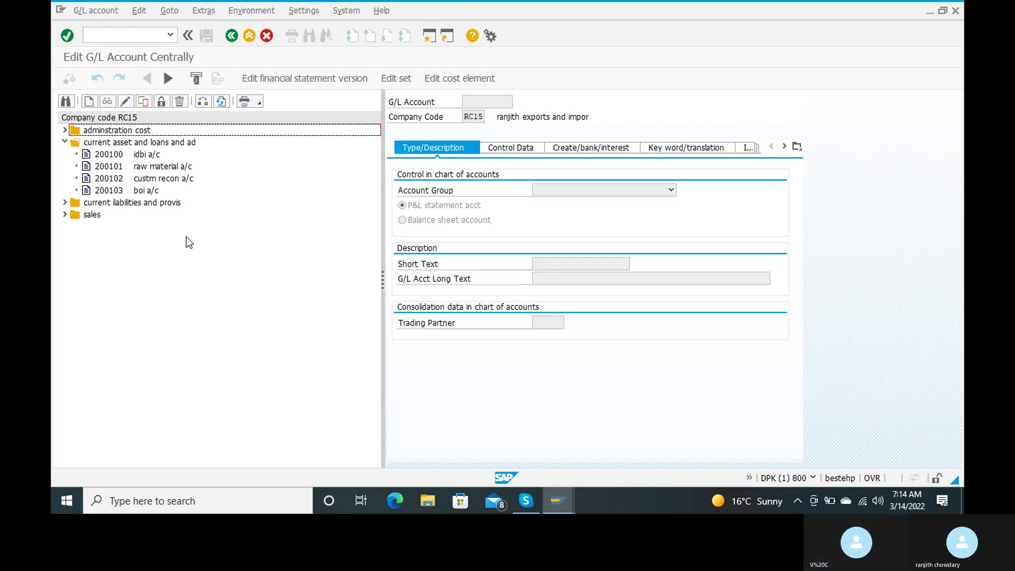
Start creating G/L account 200104 in company code RC15.
click(90, 102)
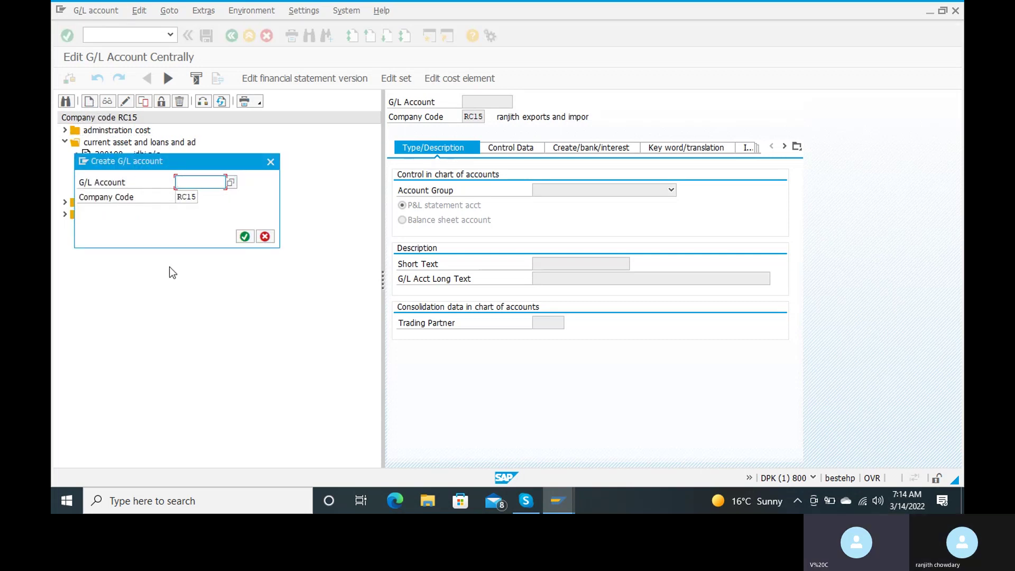
text(2)
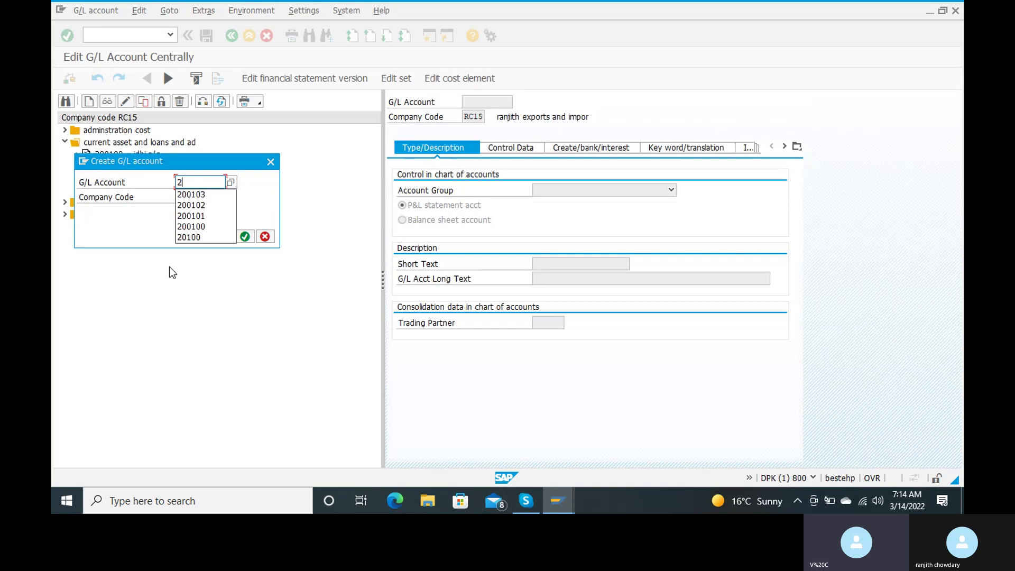
text(00104)
click(244, 238)
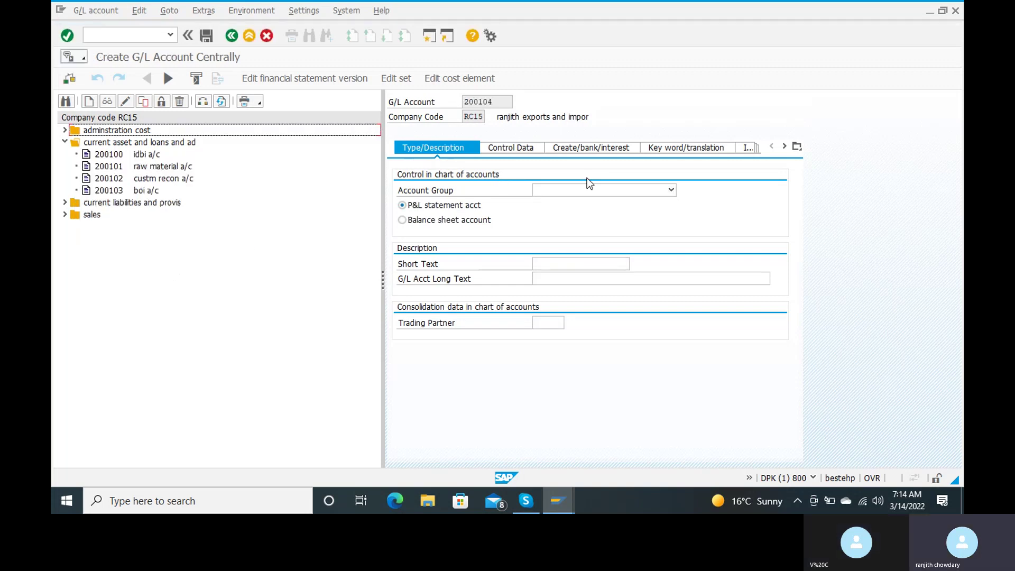
Assign the new account to the group "current asset and loans and ad" and make it a balance sheet account.
click(588, 189)
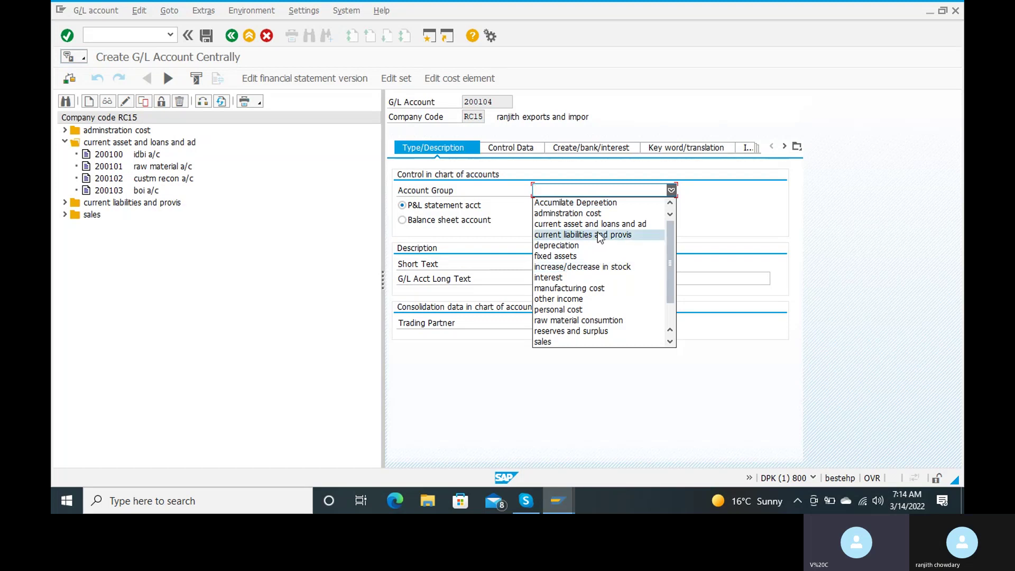
click(605, 225)
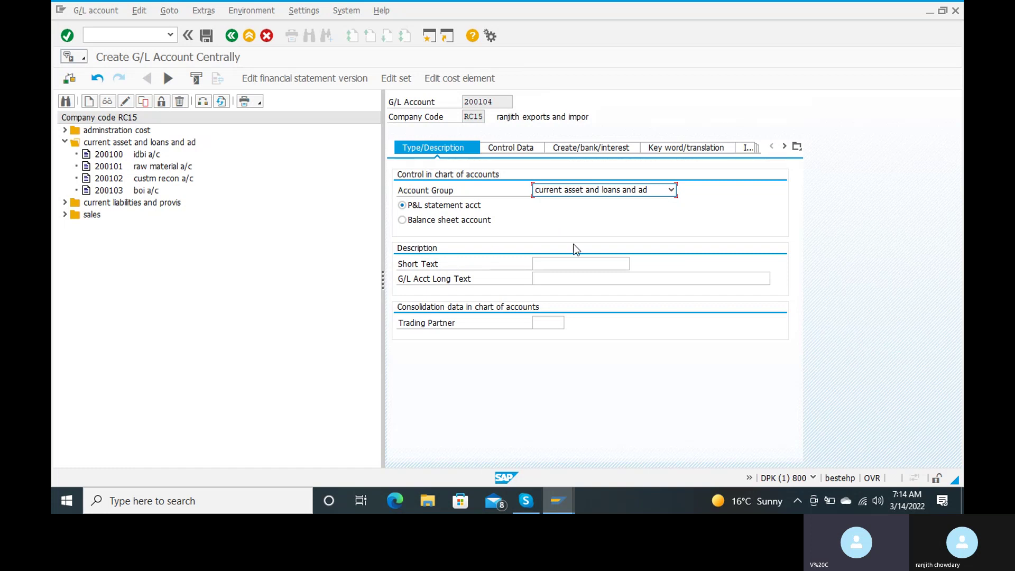
click(431, 222)
Enter the short text "downpayment paid a/c" and the long text "downpayment paid account" for the new G/L account.
click(548, 261)
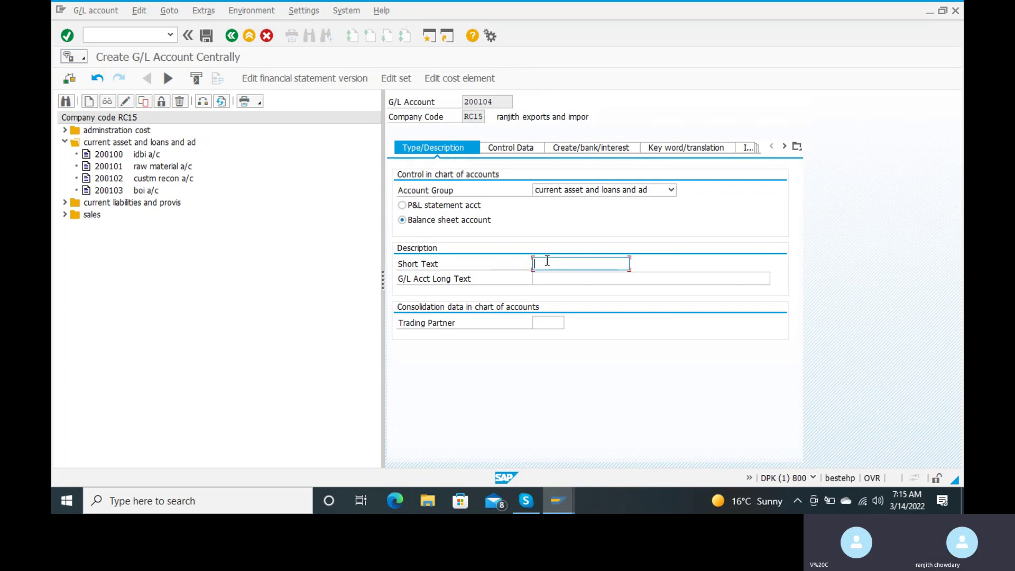
text(dow)
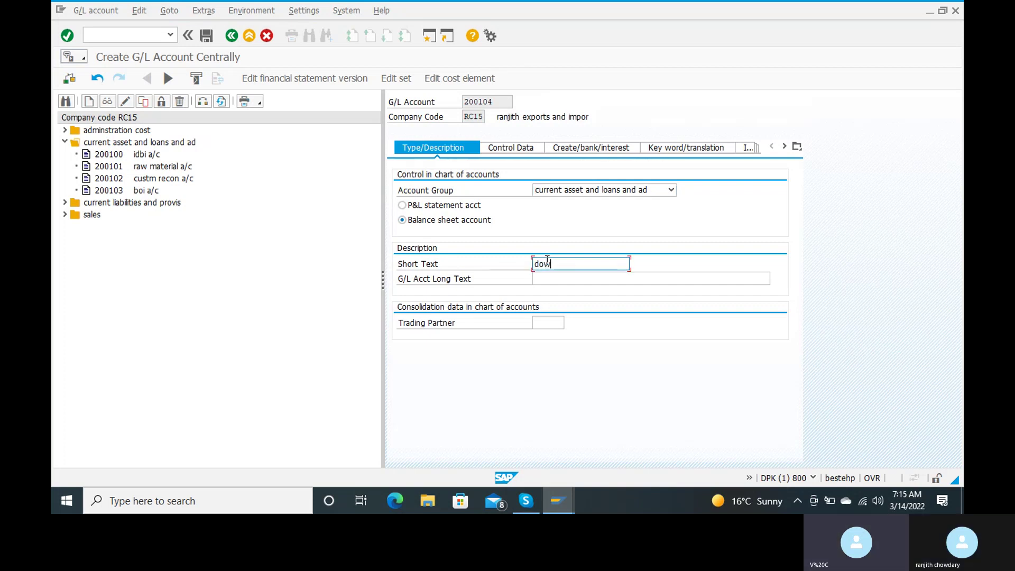
text(npayment)
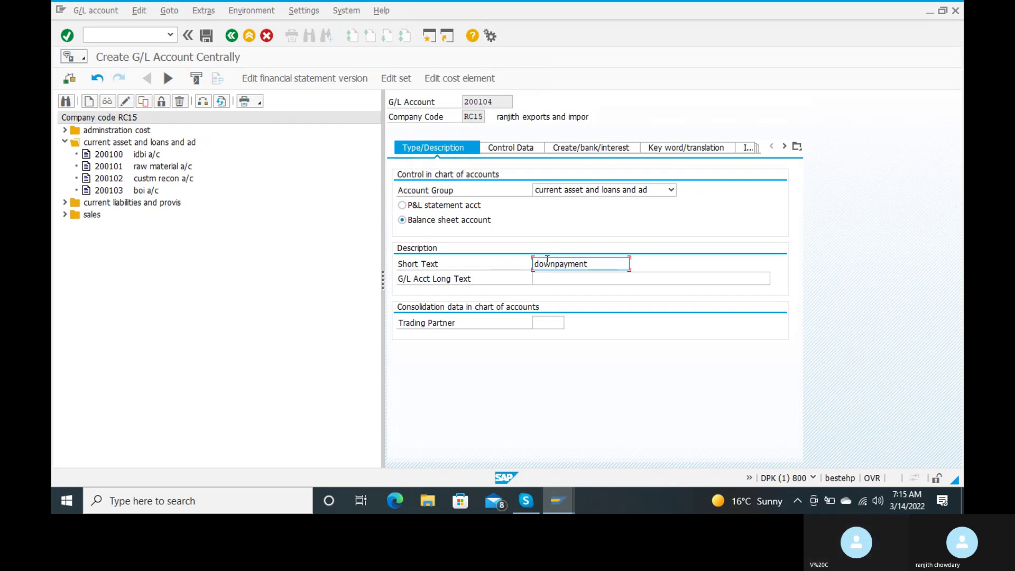
text( pid a)
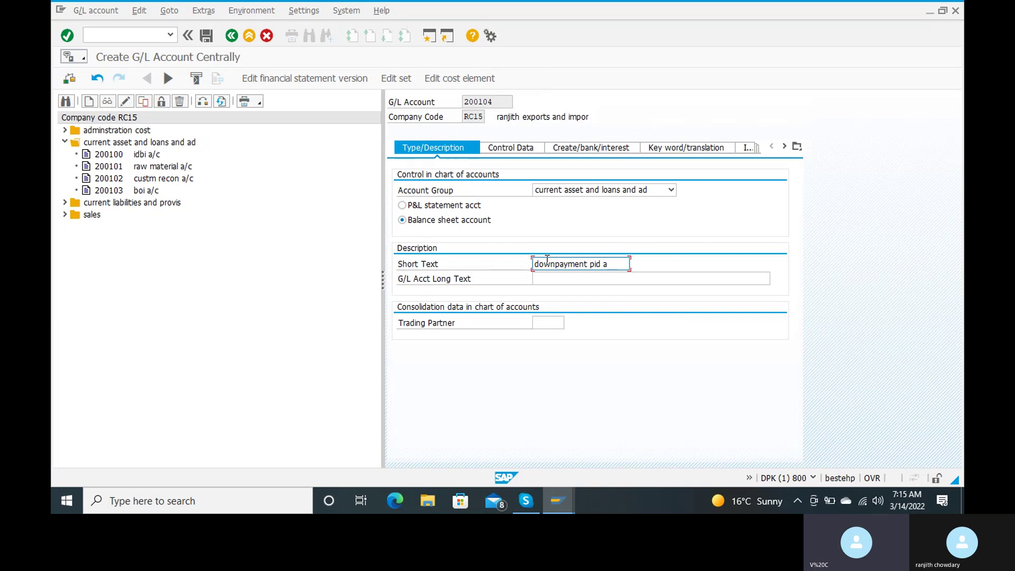
text(/c)
key(Tab)
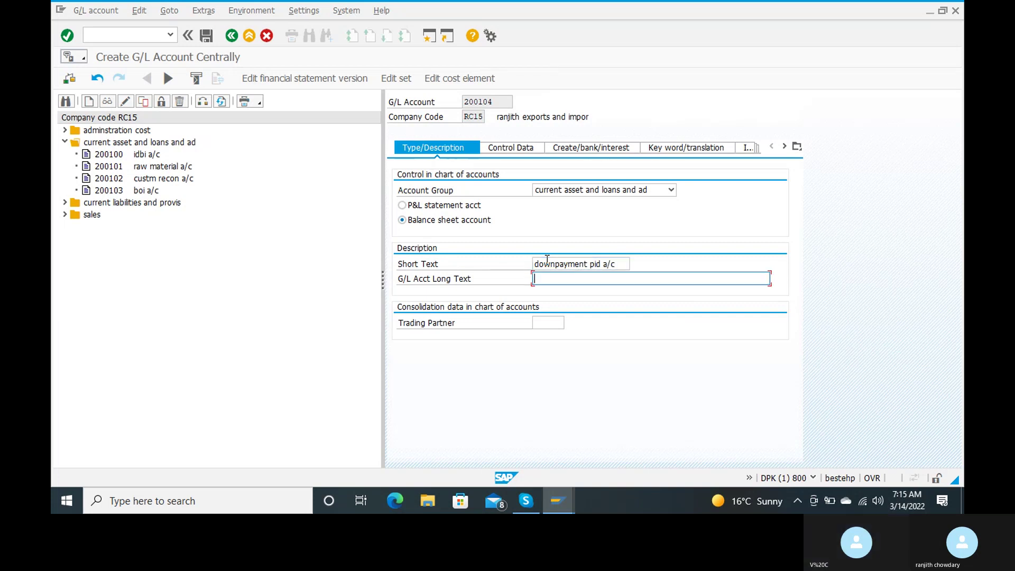
text(do)
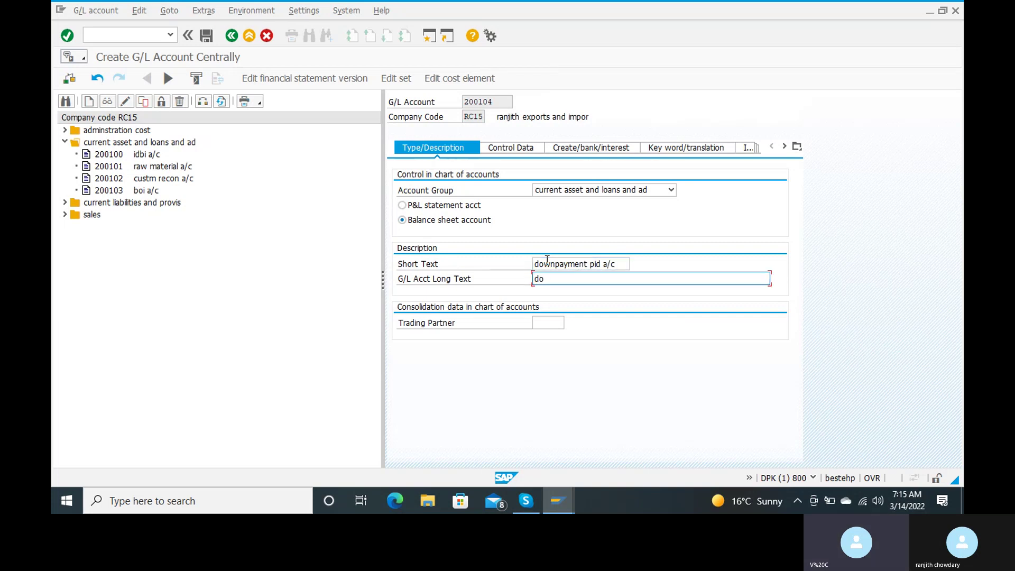
click(596, 264)
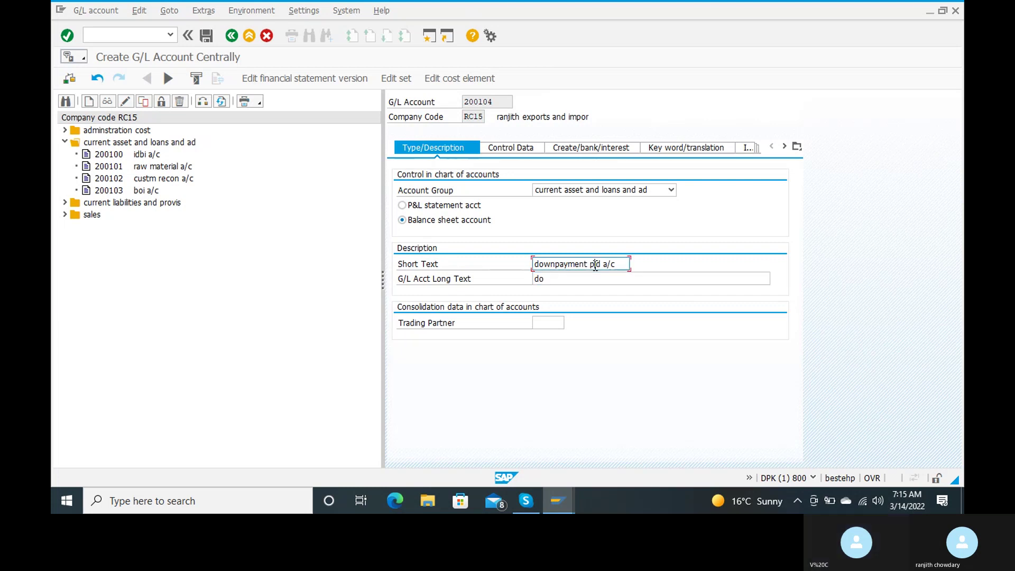
text(aid )
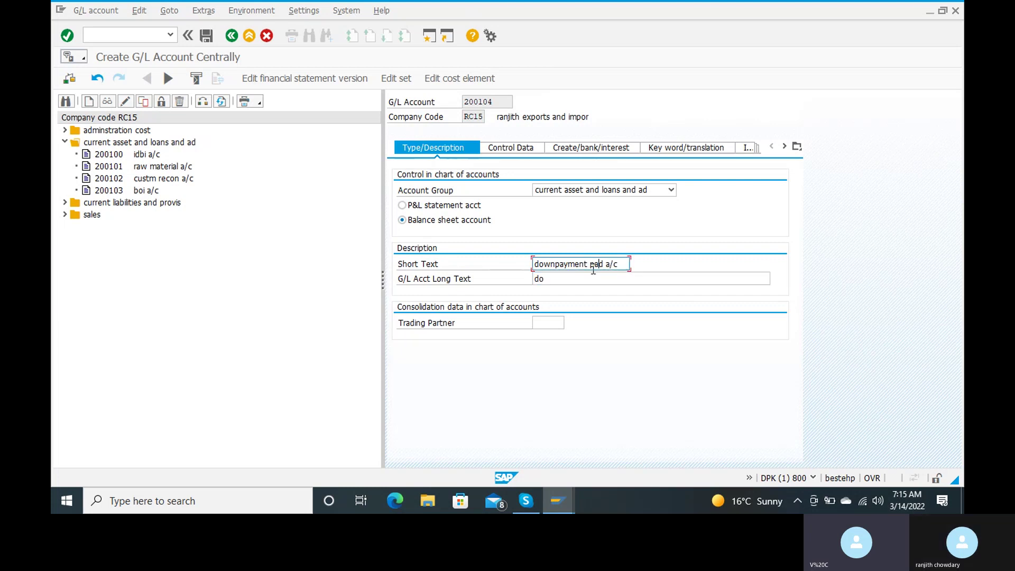
text(a/c)
click(594, 270)
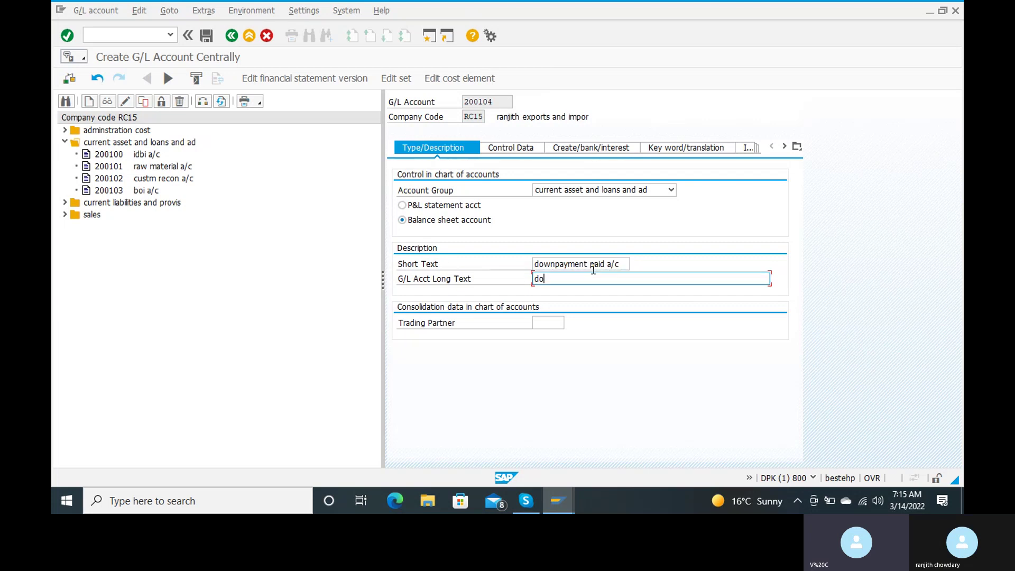
text(wnpayment paid account)
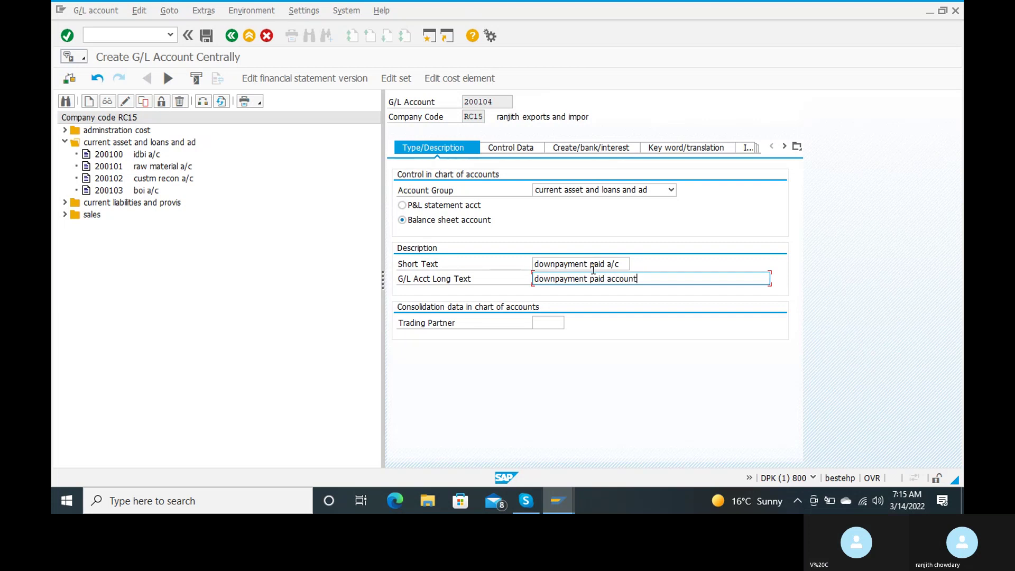
Set the reconciliation account type to Vendors in the new account's control data.
click(528, 151)
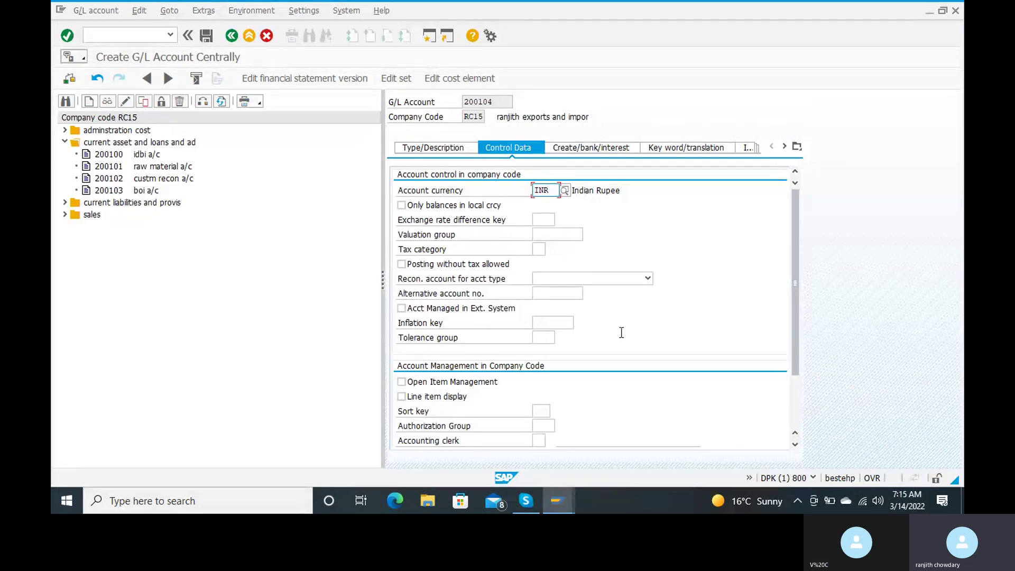
right_click(622, 333)
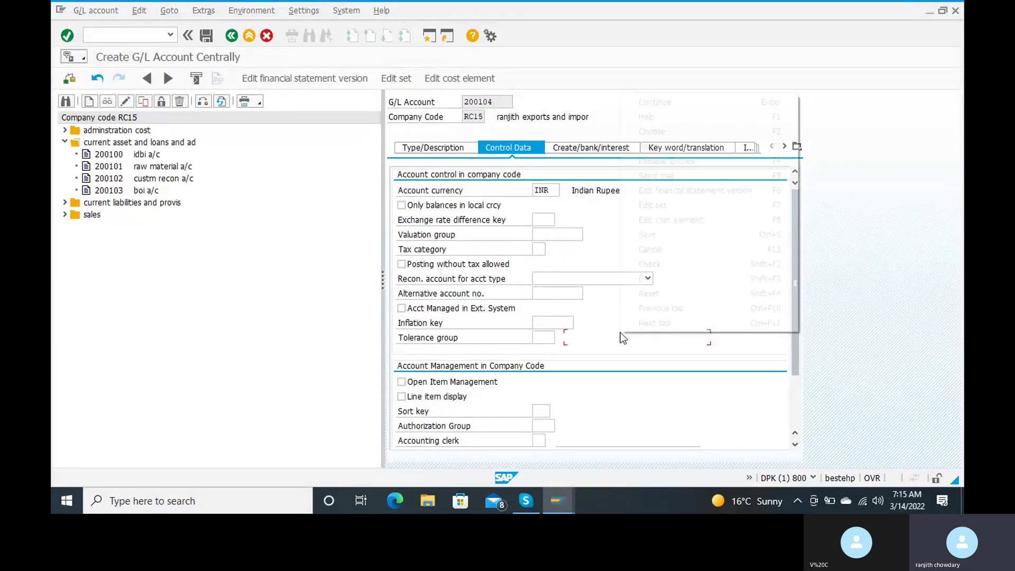
click(621, 333)
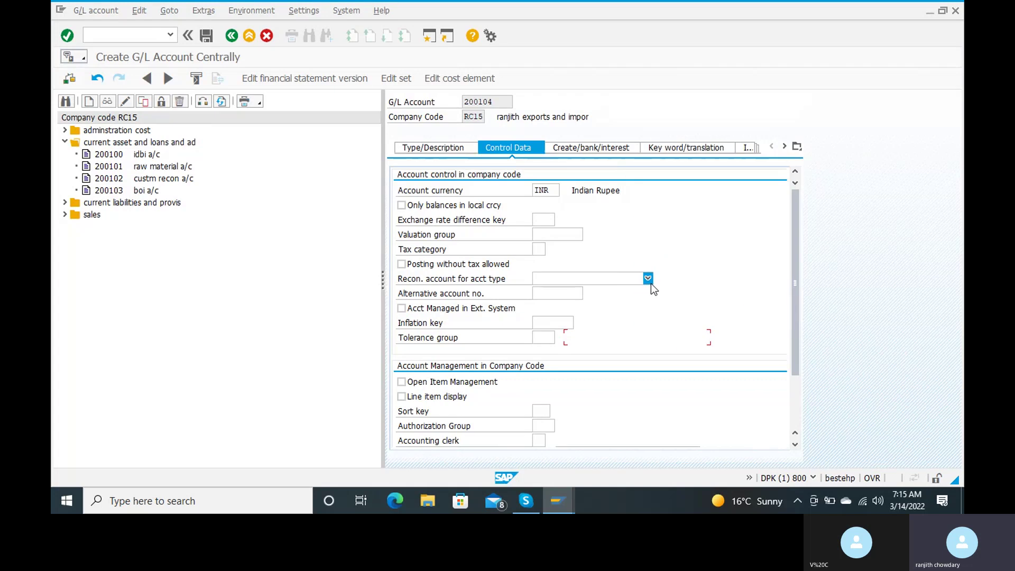
click(648, 279)
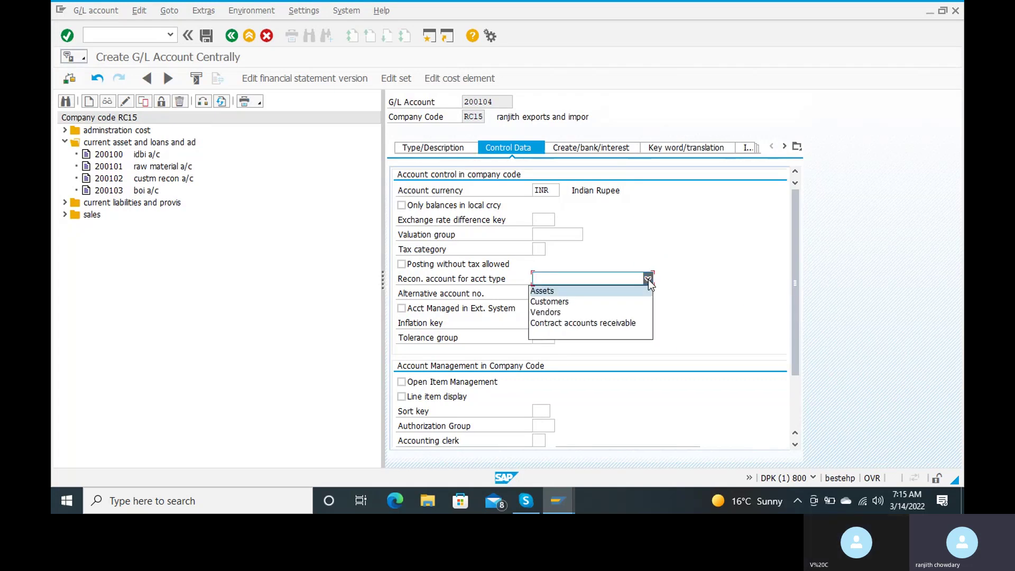
click(610, 314)
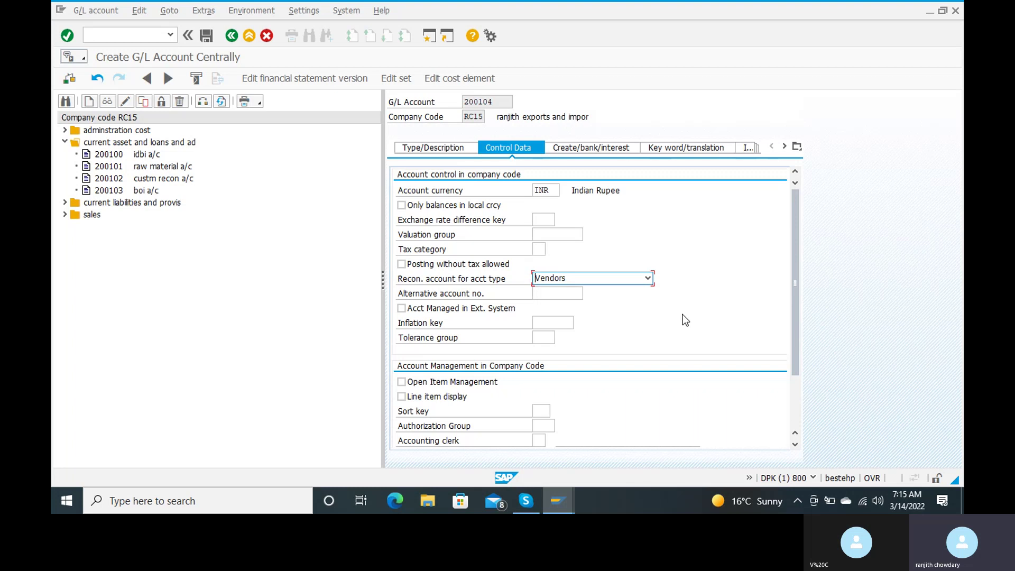
scroll(734, 319, down, 3)
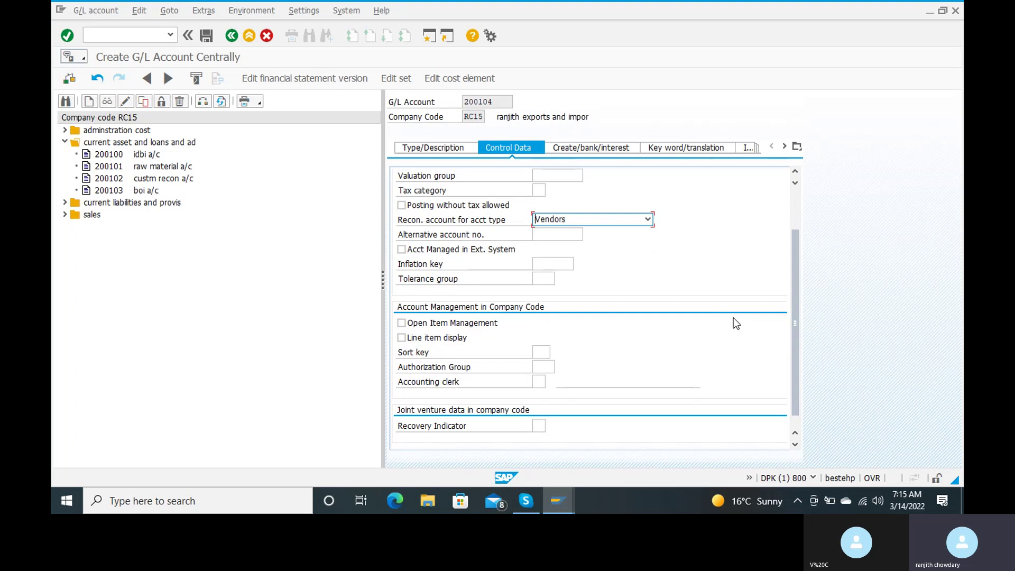
scroll(737, 323, up, 2)
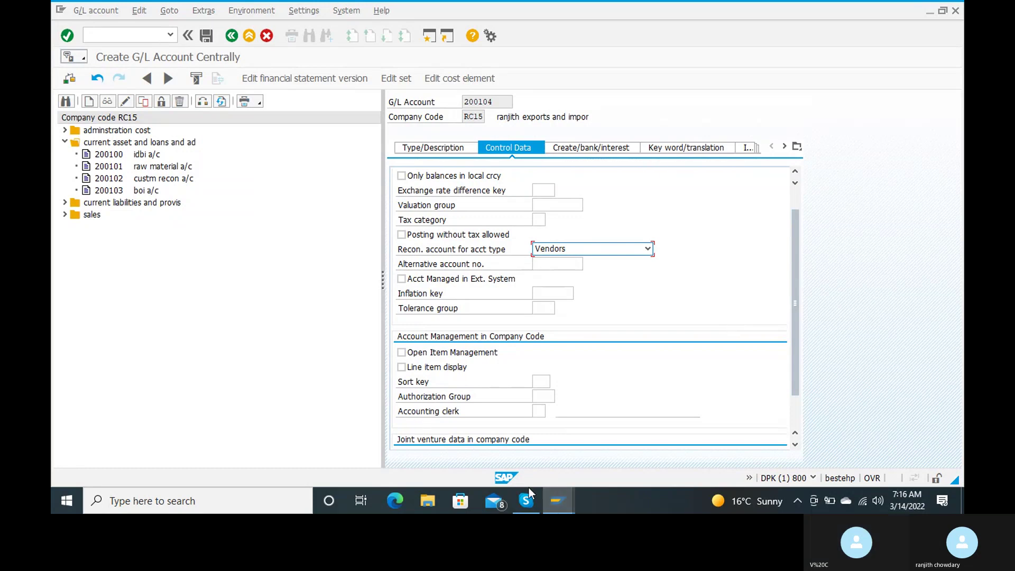
Switch to the Skype call, unmute the microphone, and return to the G/L account in SAP.
mouse_move(561, 497)
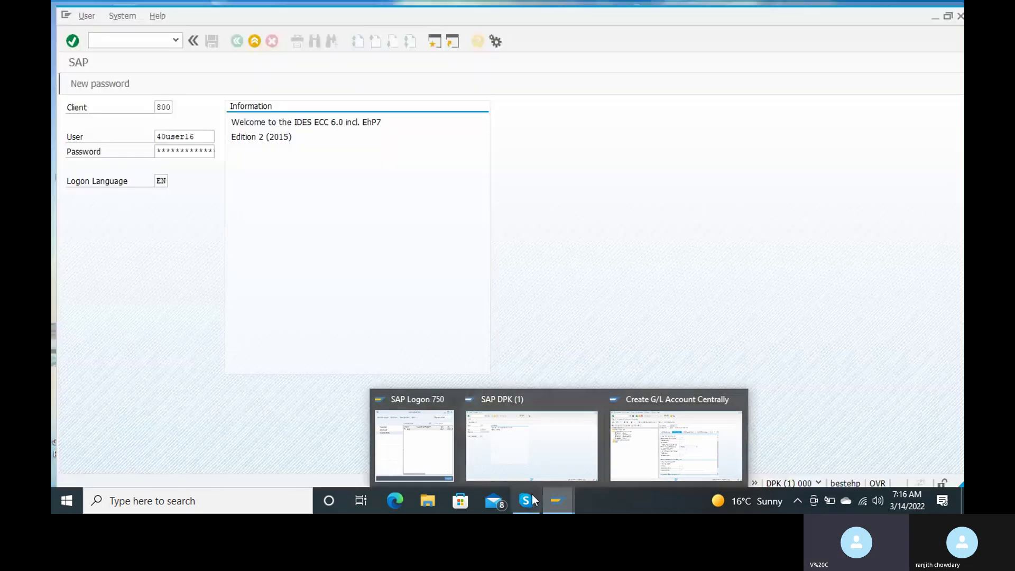
mouse_move(526, 500)
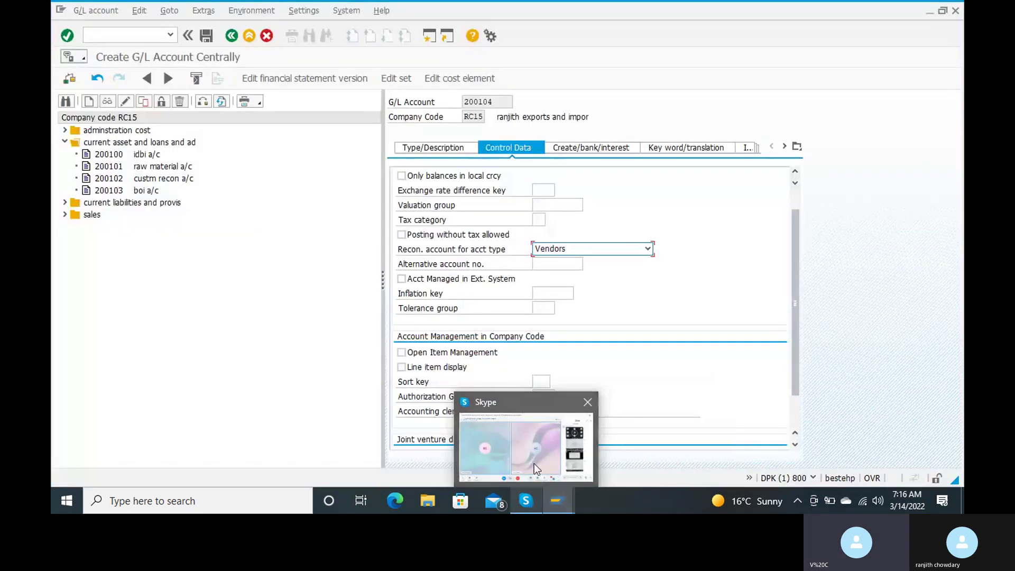
mouse_move(534, 465)
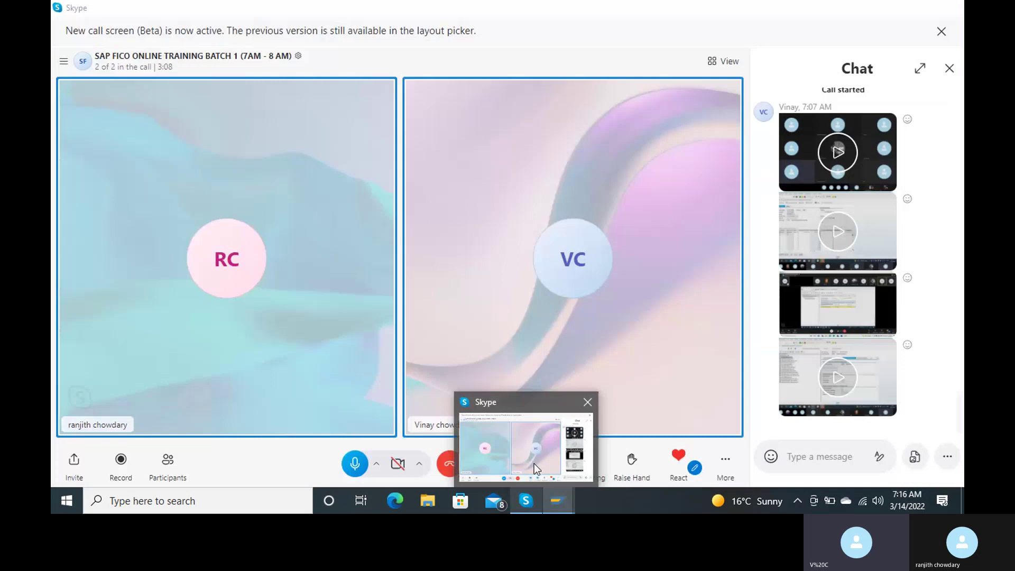
click(534, 465)
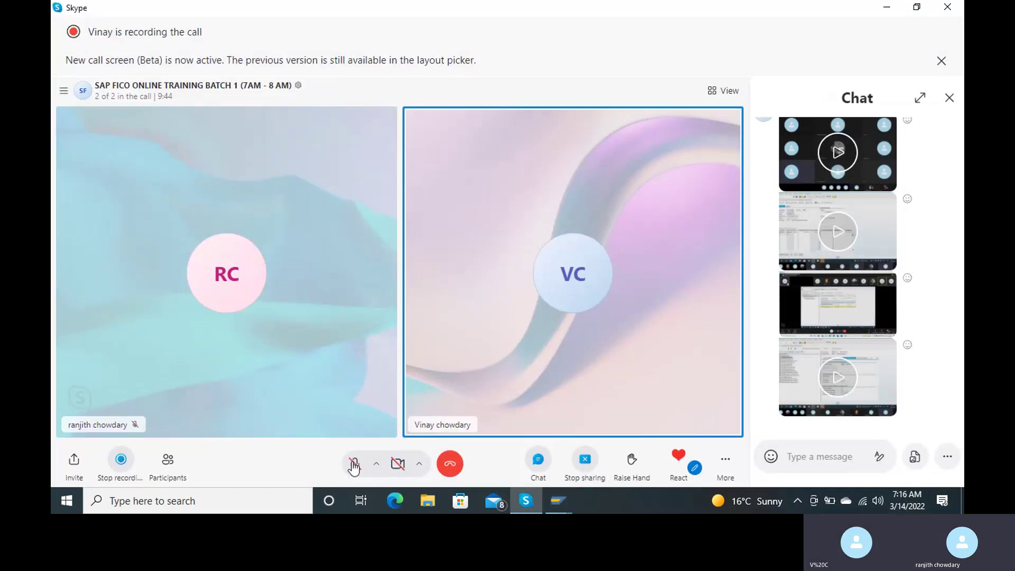
click(355, 466)
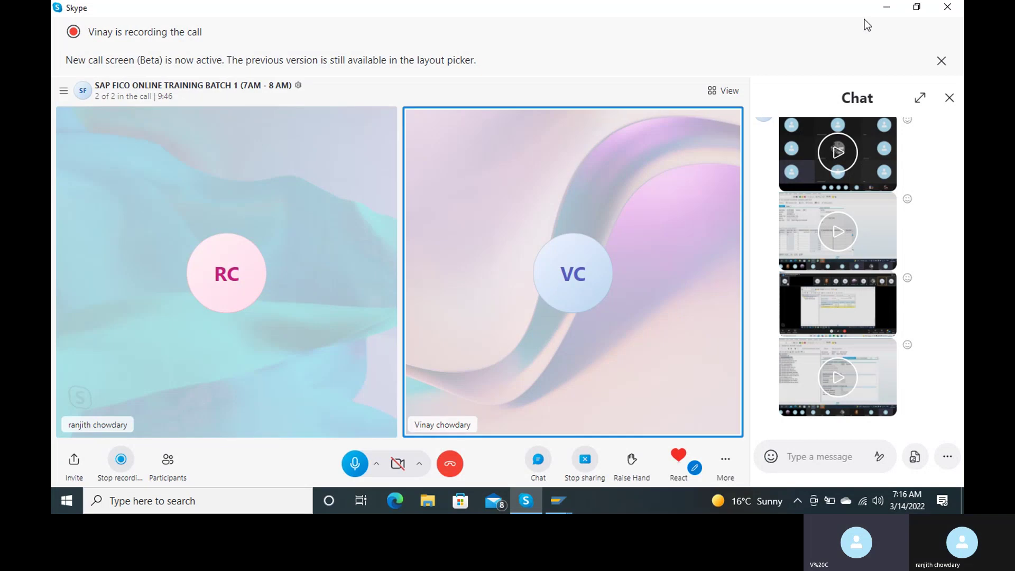
click(880, 11)
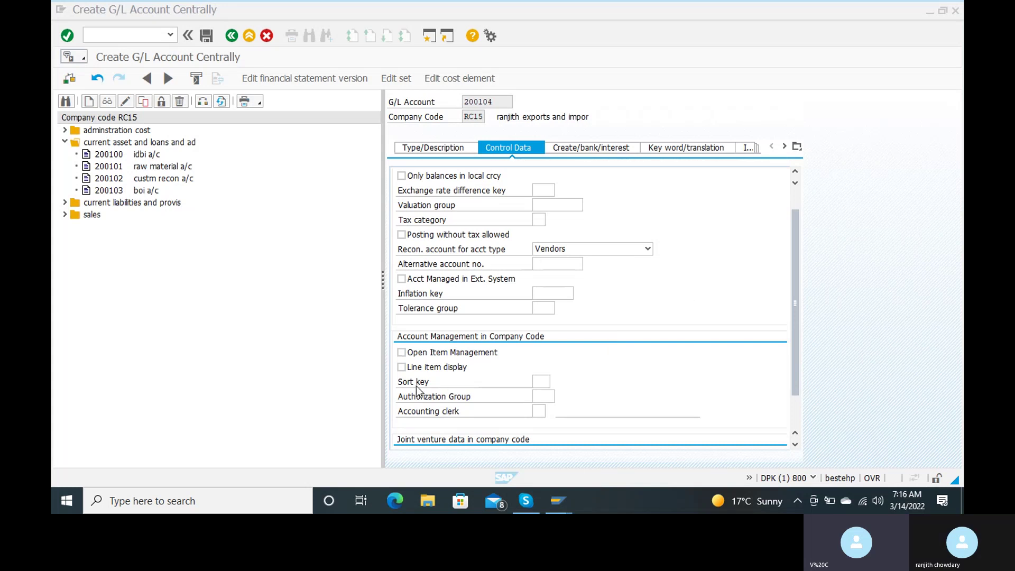
Enable line item display and set sort key 001 in the new G/L account's control data.
click(402, 367)
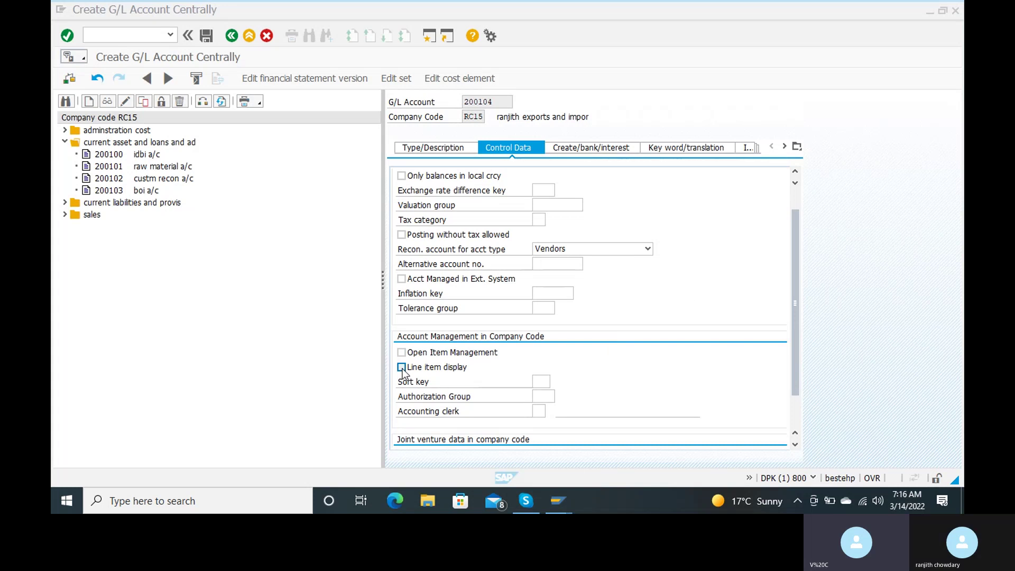
click(537, 380)
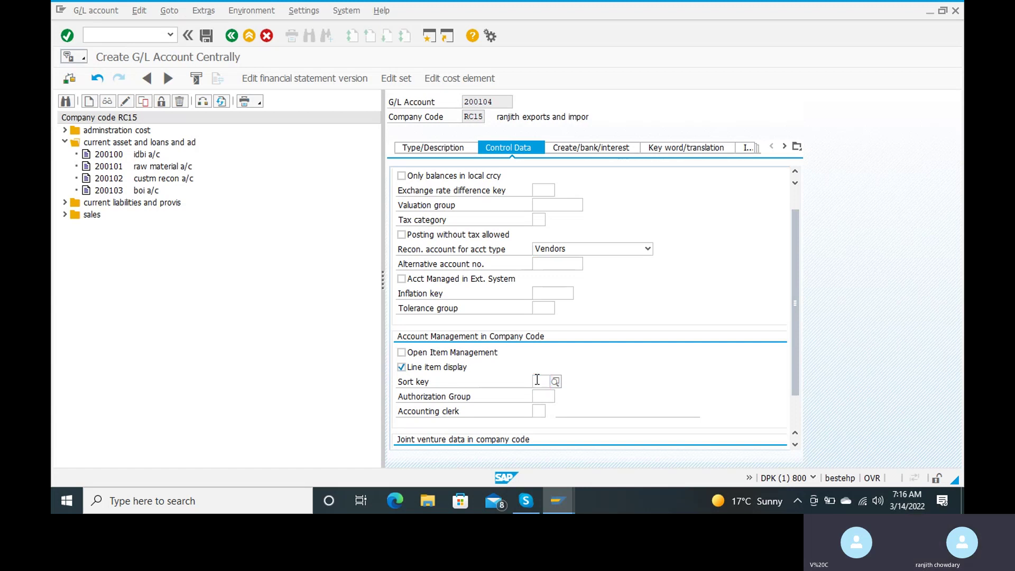
text(001)
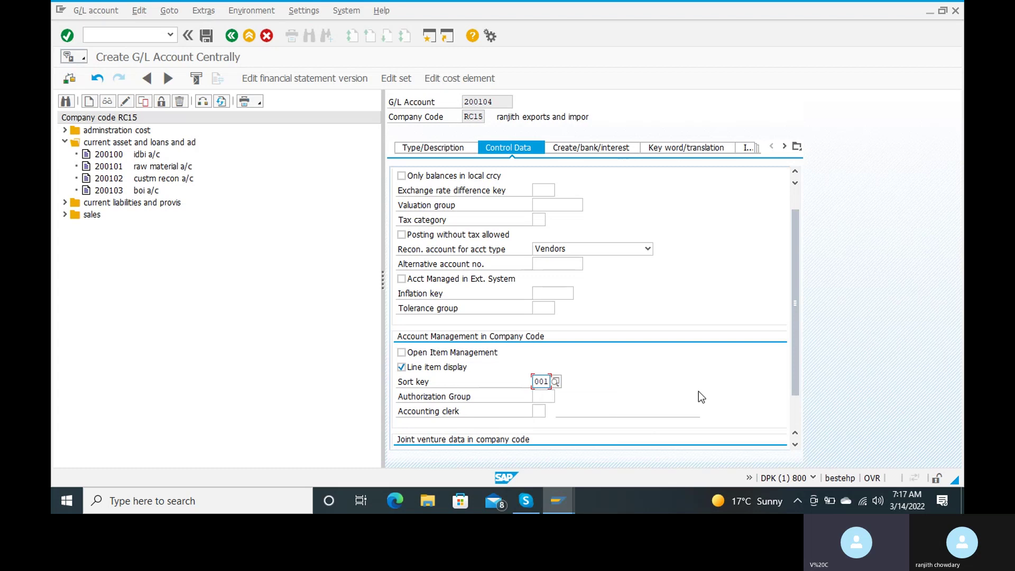
Assign field status group G067 (Reconciliation accounts) to the new G/L account and save the account.
click(608, 150)
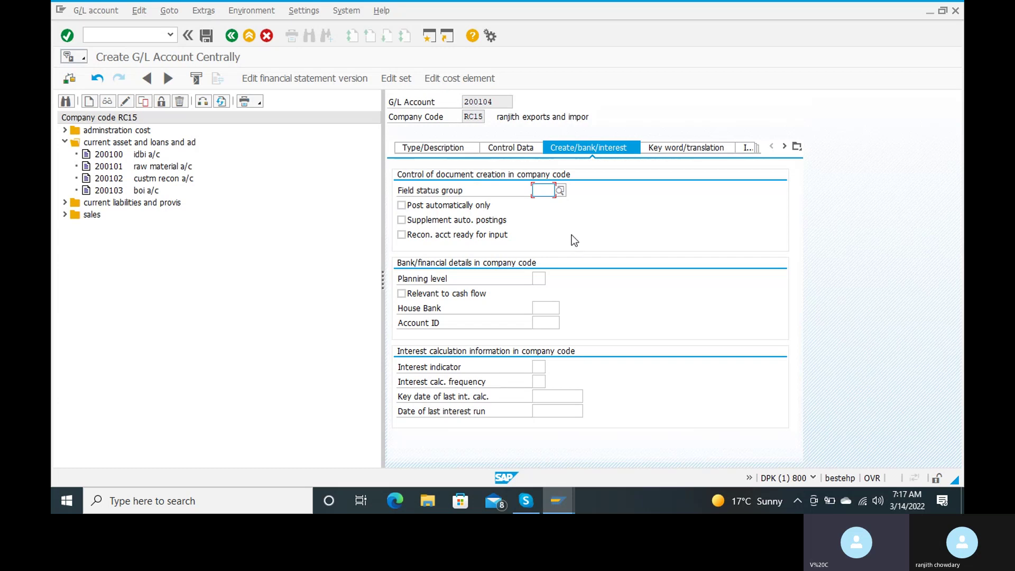
text(g0)
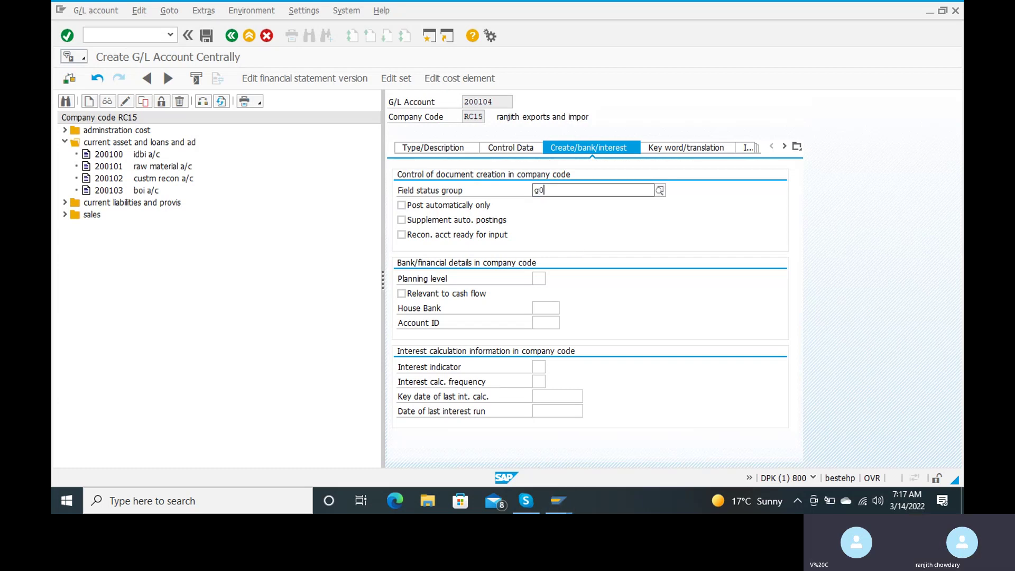
text(67)
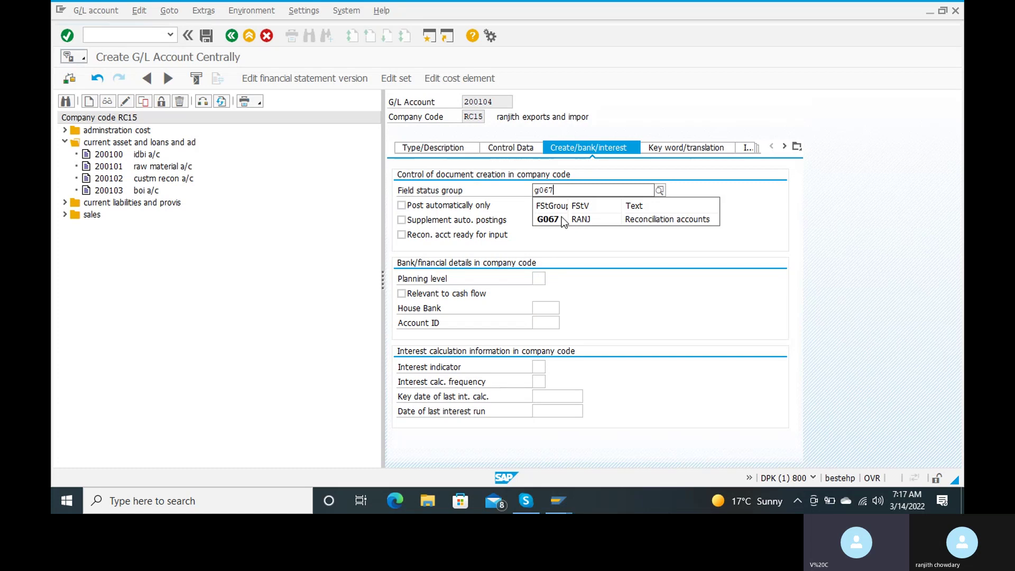
click(619, 219)
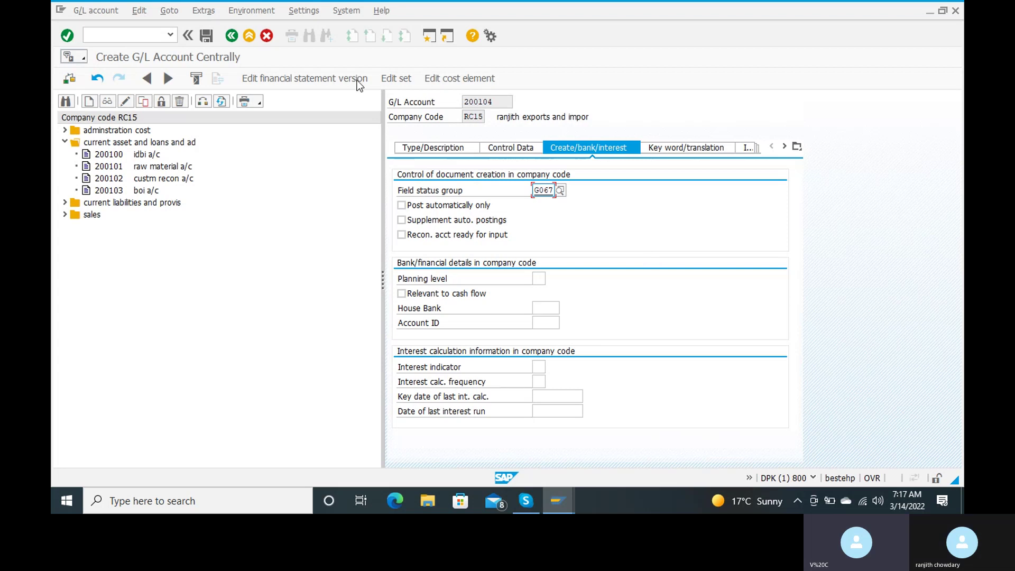
click(206, 36)
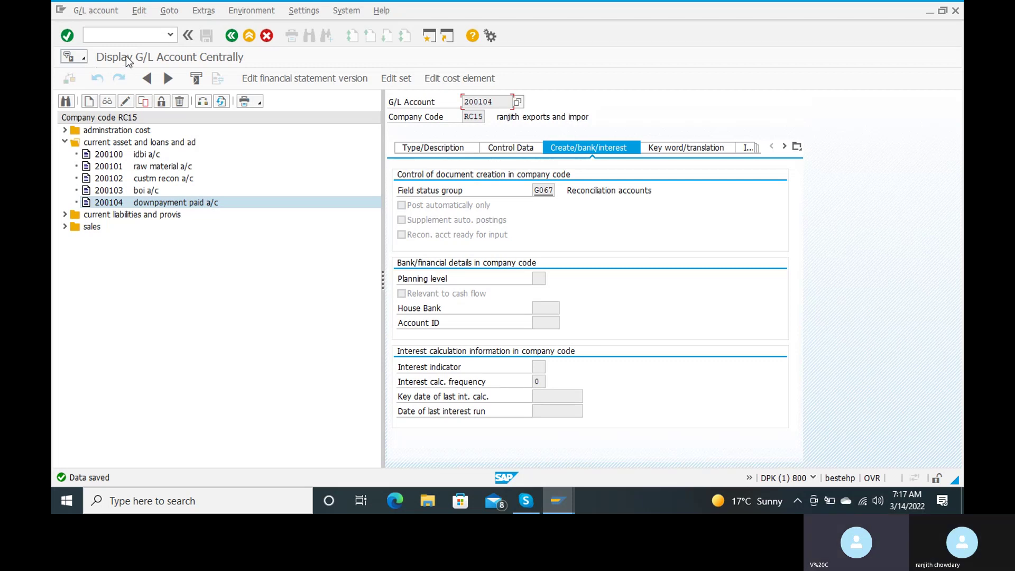
Display the vendor recon a/c in the account group "current liabilities and provis".
click(128, 37)
click(83, 217)
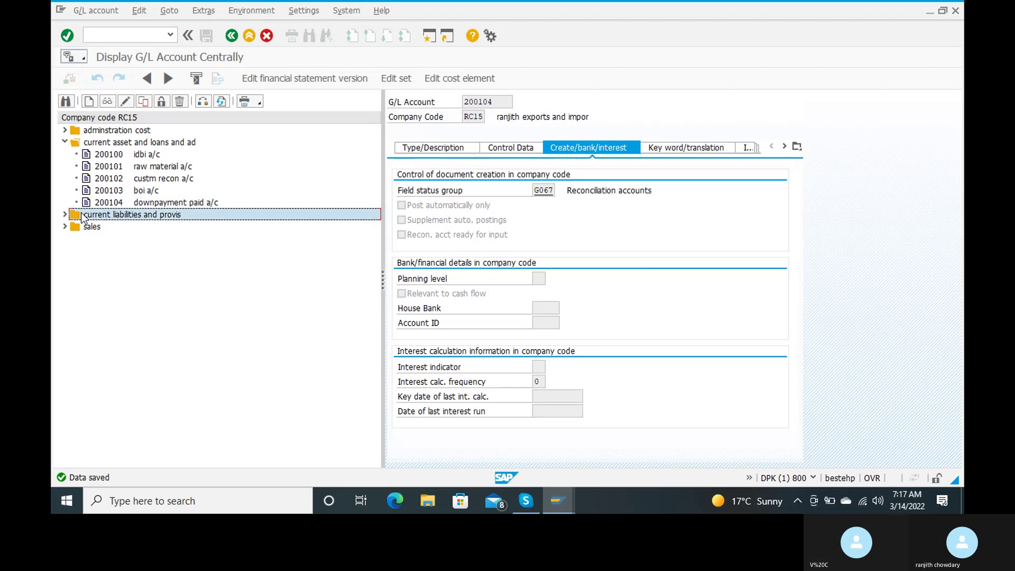
click(64, 215)
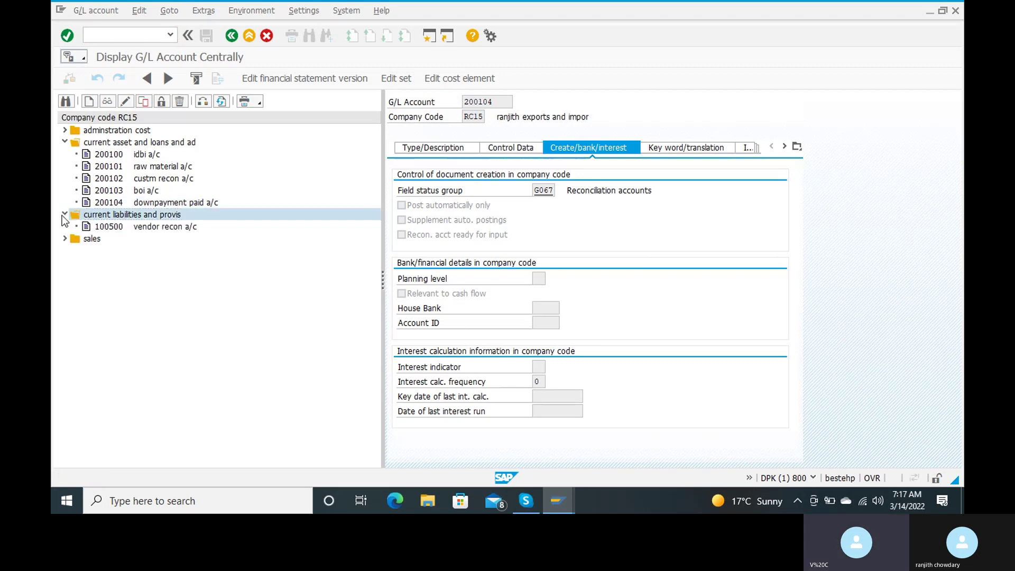
double_click(188, 230)
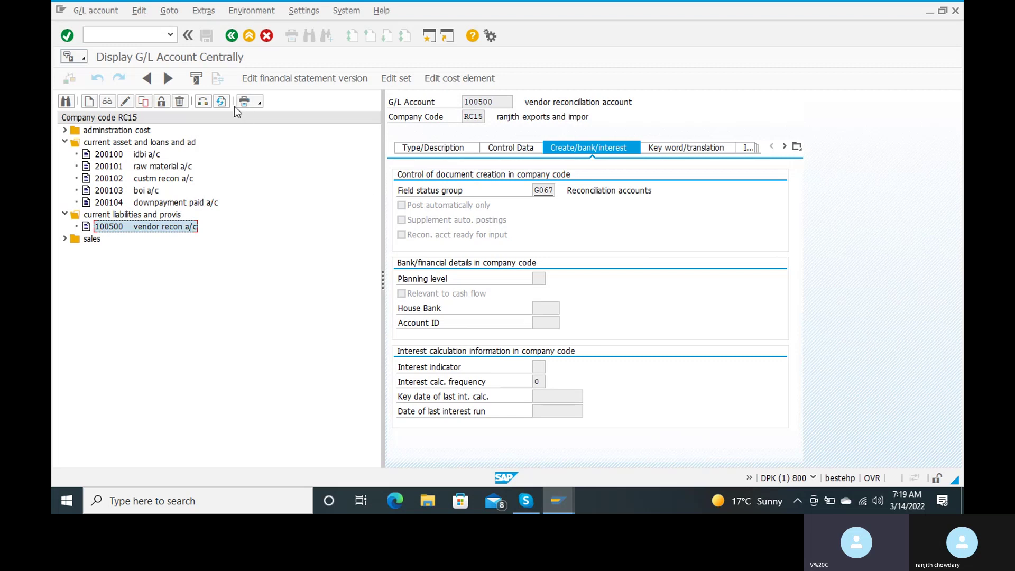
Run transaction OBYR and open the special G/L entry "Down payment on current assets" for chart of accounts RANJ.
click(126, 34)
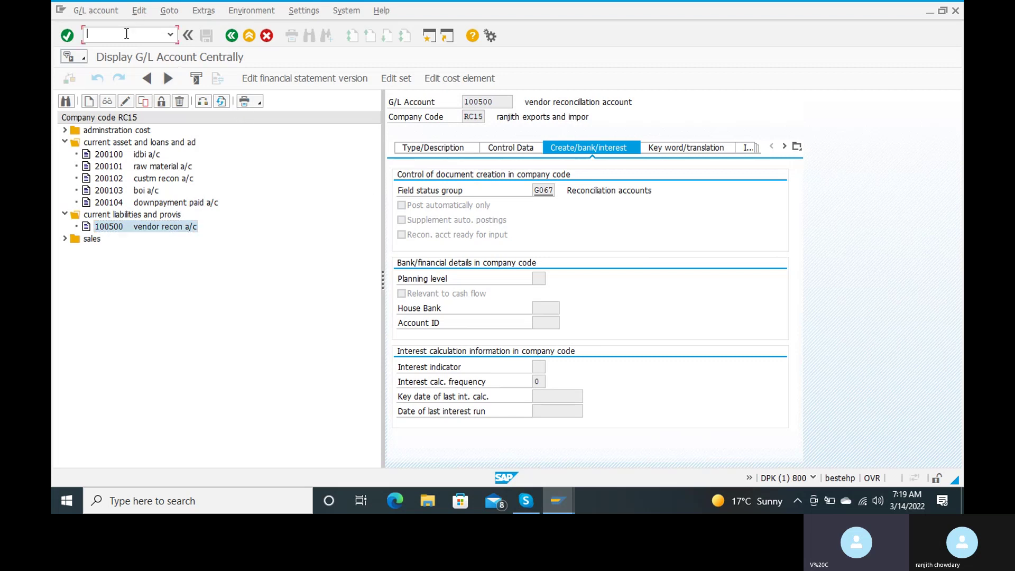
text(/n)
key(Return)
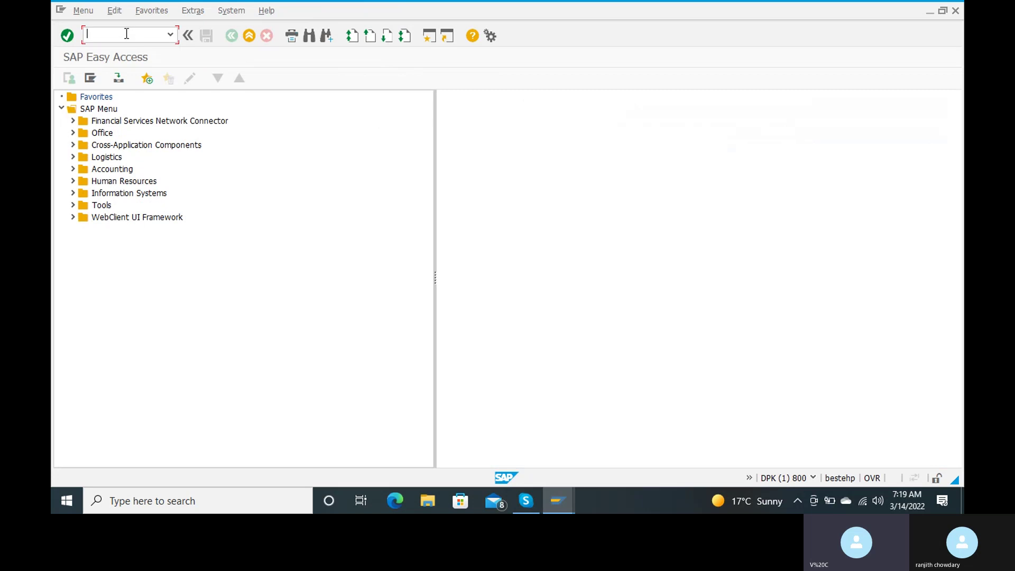
text(obyr)
key(Return)
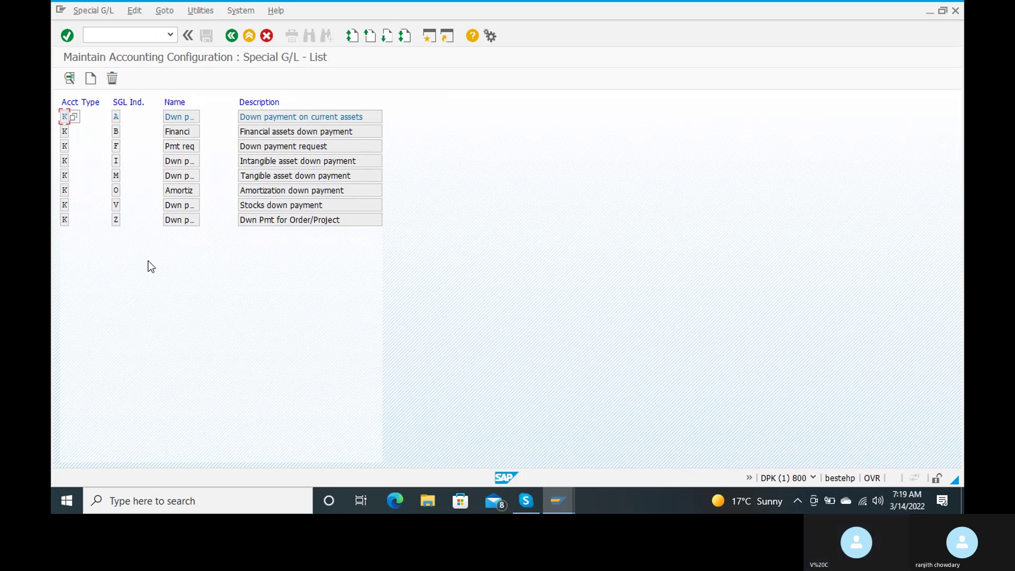
double_click(268, 117)
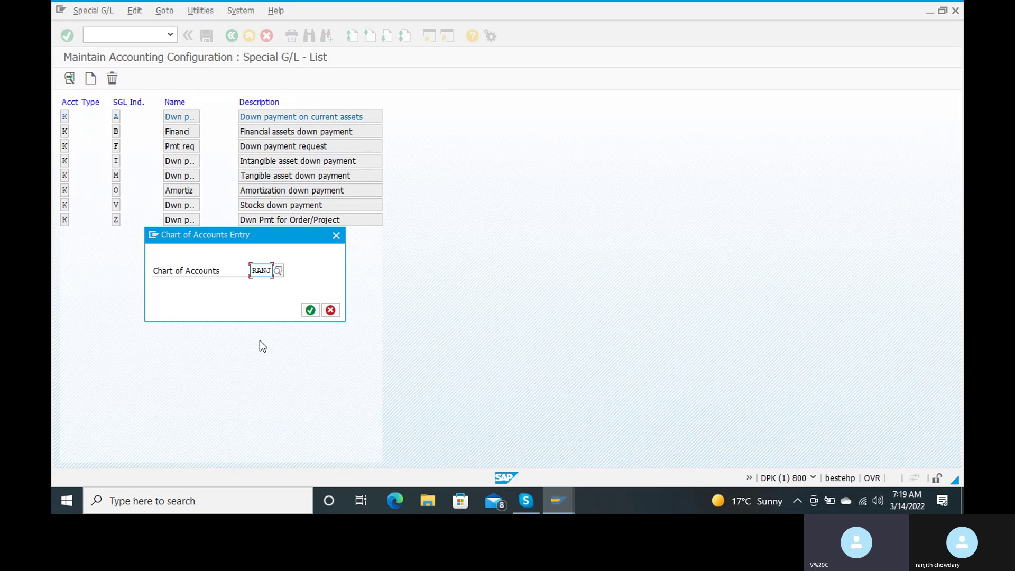
click(310, 311)
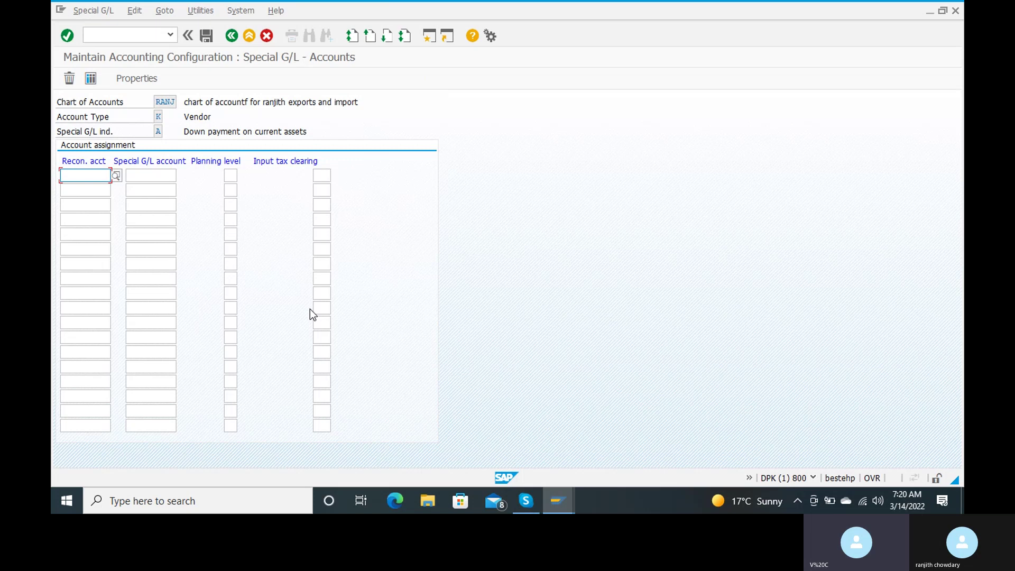
Choose the vendor reconciliation account as the reconciliation account in the first account assignment row.
click(116, 177)
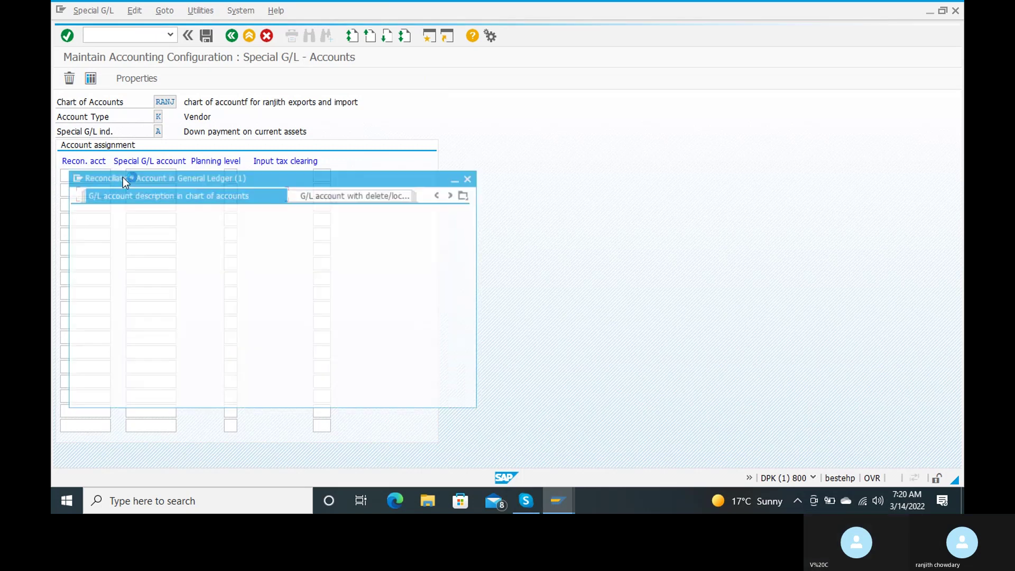
click(426, 389)
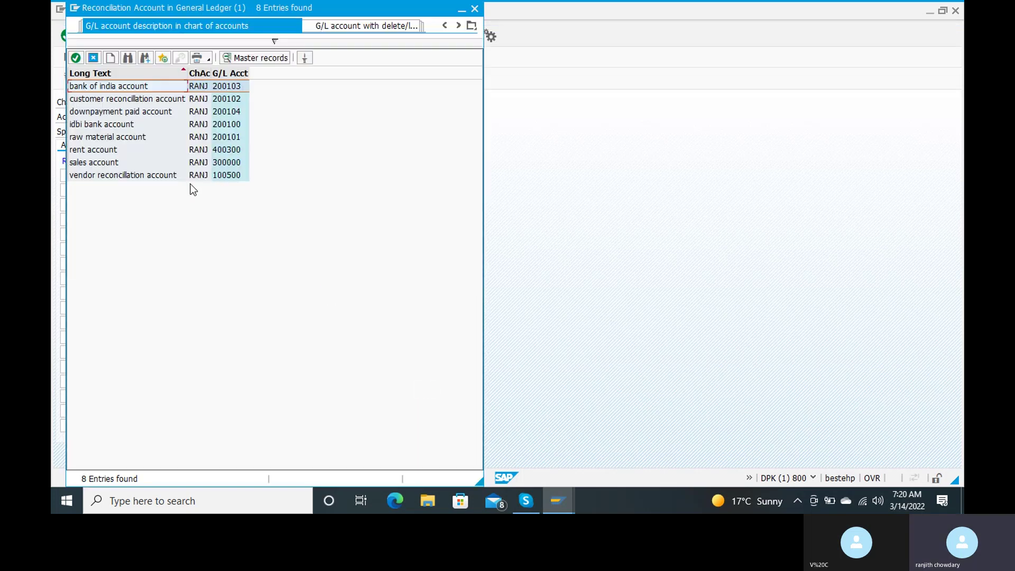
double_click(165, 175)
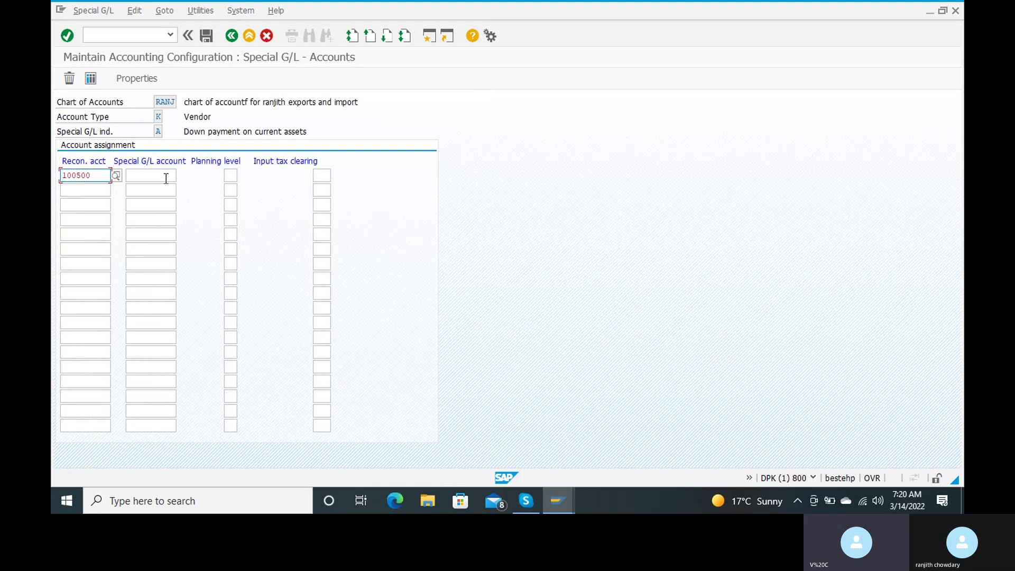
Choose the downpayment paid account as the special G/L account in that row and save under the proposed customizing request.
click(166, 179)
click(182, 175)
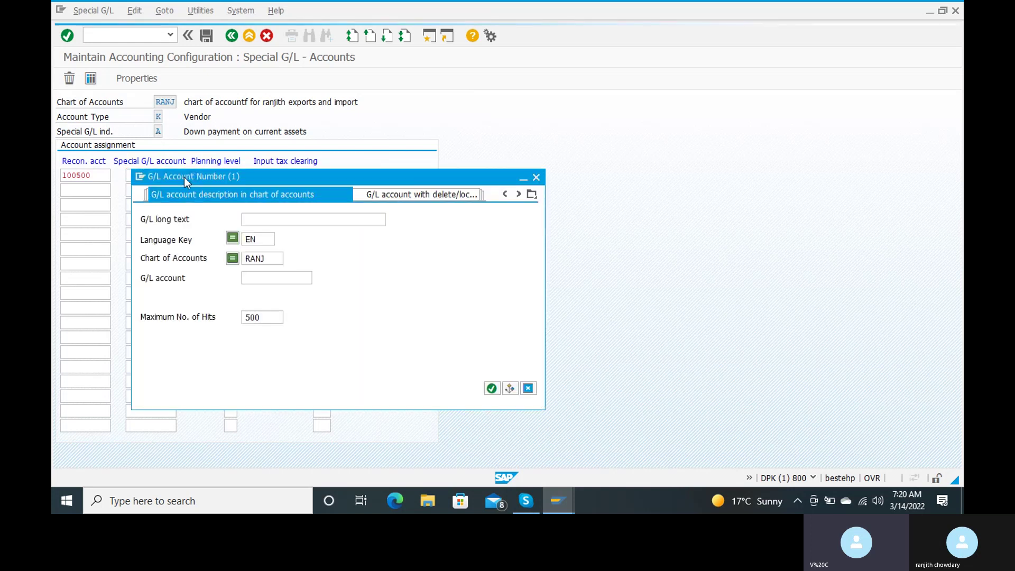
click(490, 393)
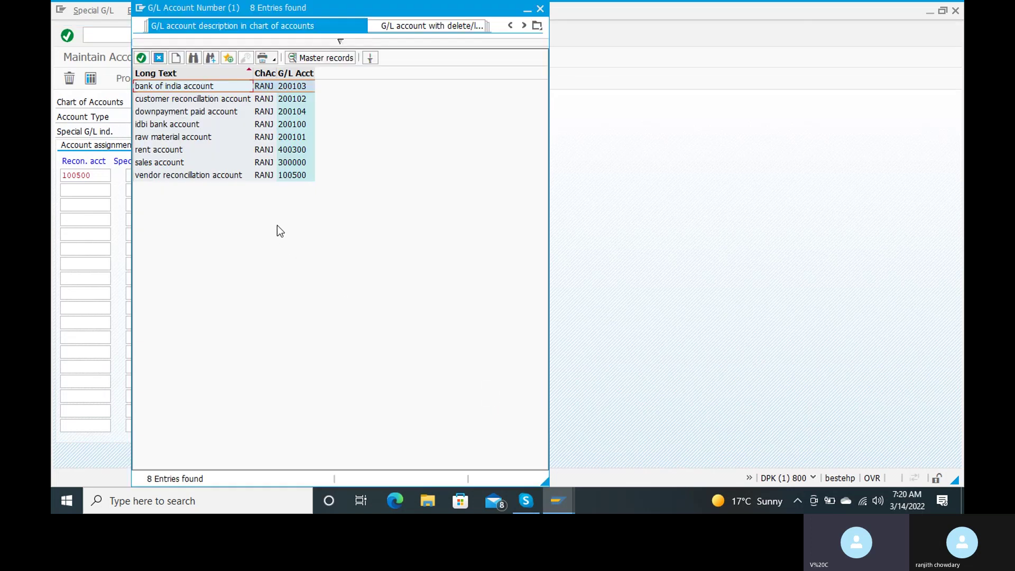
double_click(228, 111)
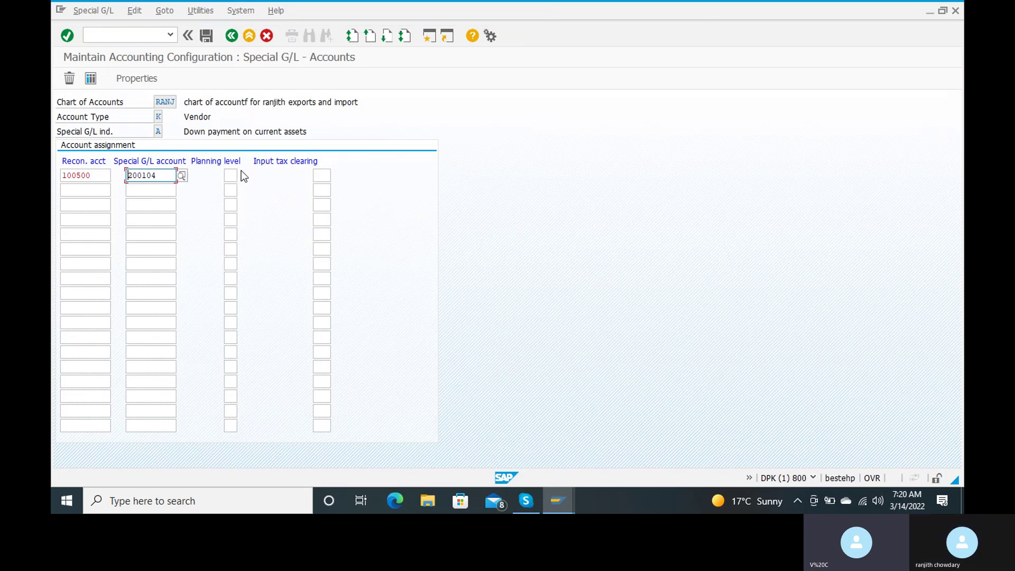
click(207, 36)
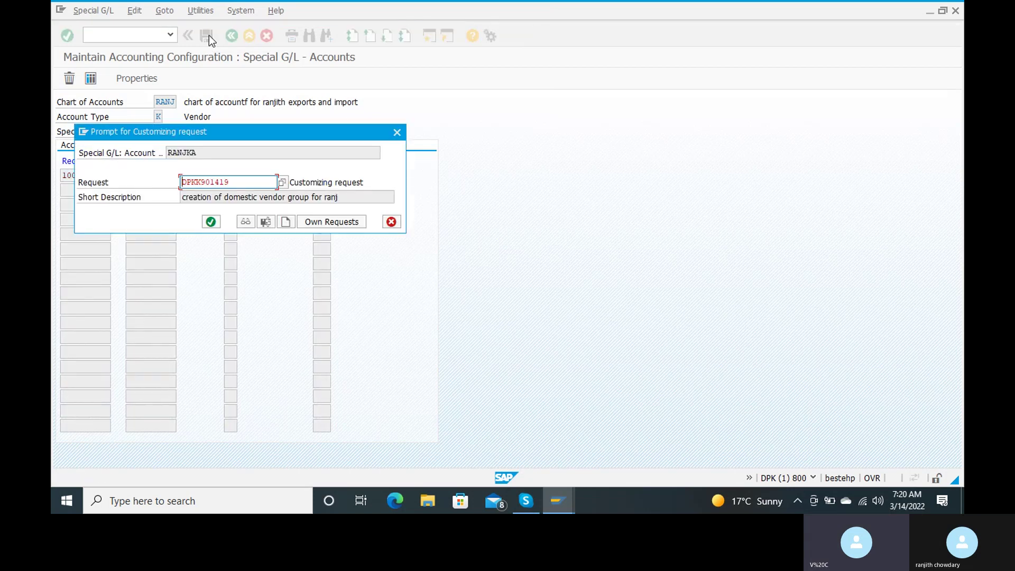
click(216, 221)
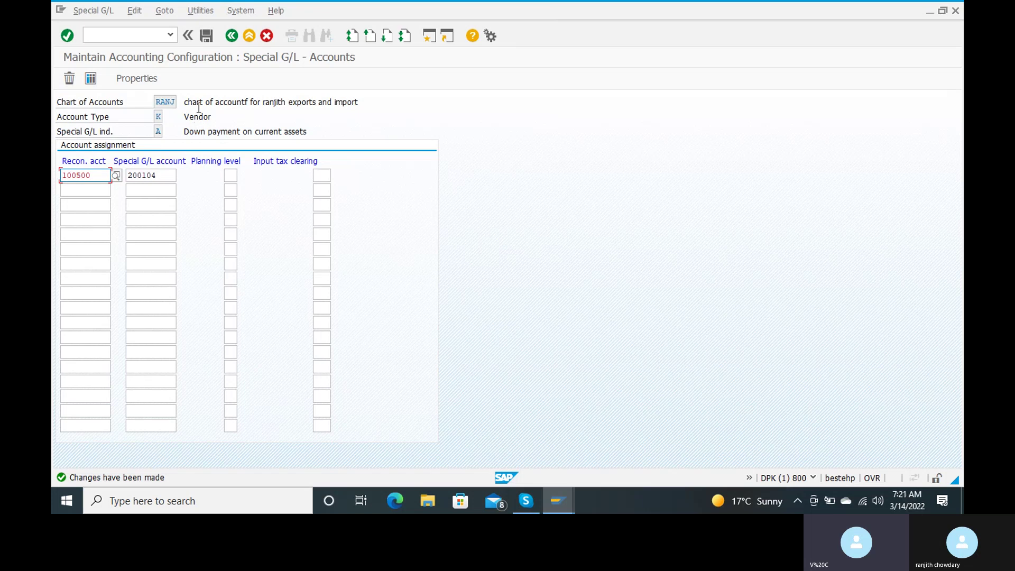
Save the assignment again and create a customizing request with the short description "assign vendor recon and special gl ac to vendor".
click(206, 37)
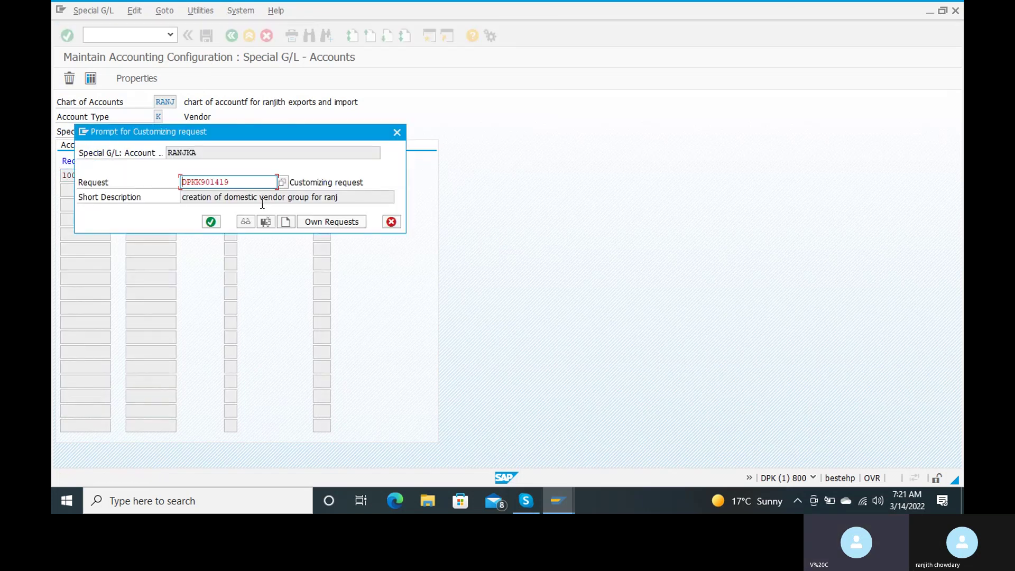
click(284, 222)
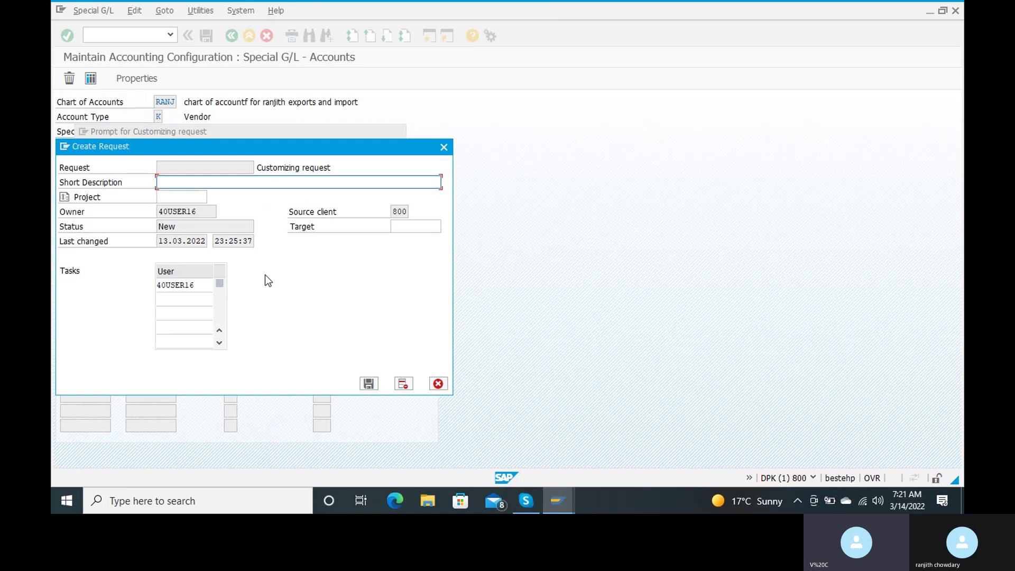
text(a)
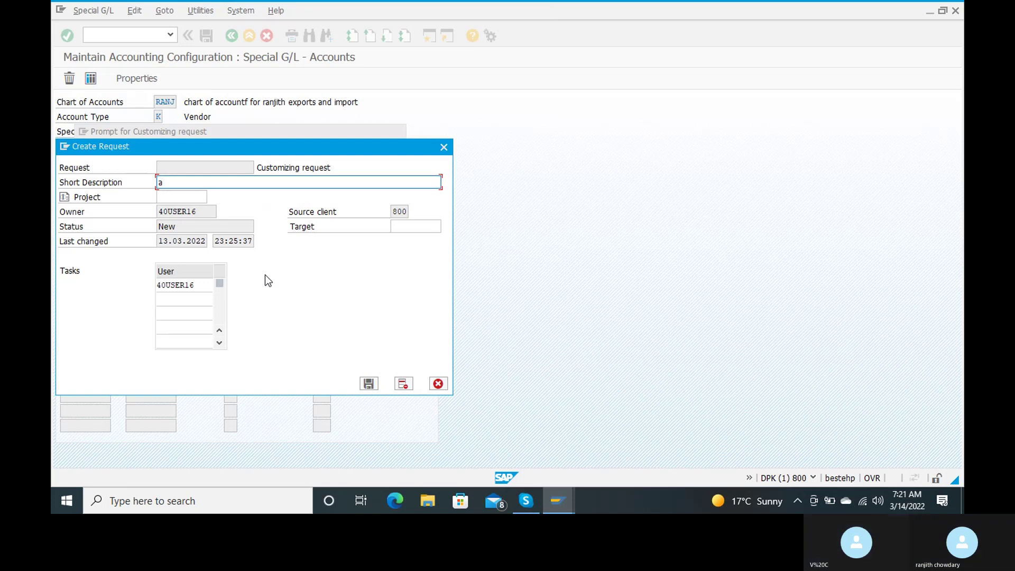
text(ss)
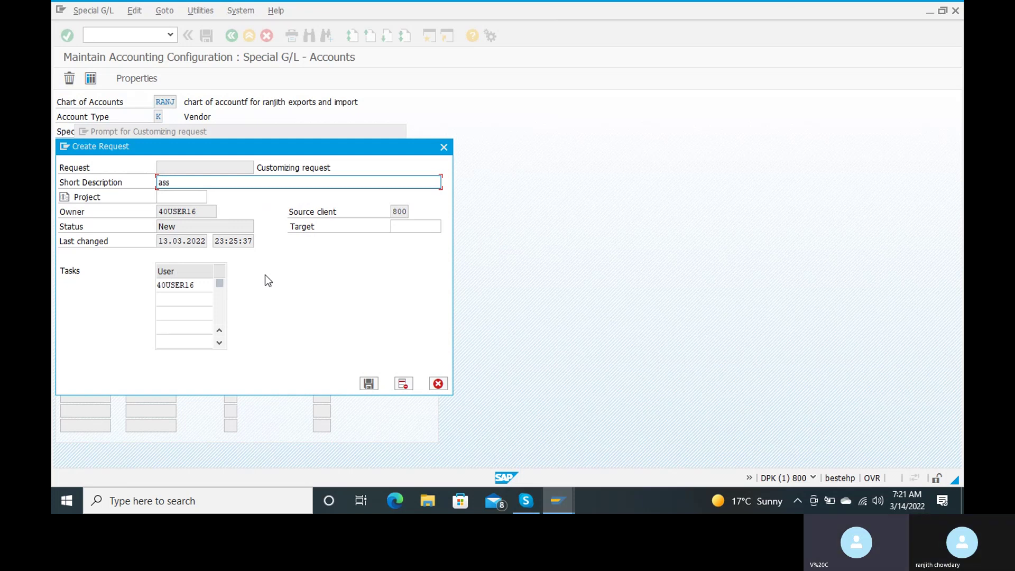
text(ign vendor recon )
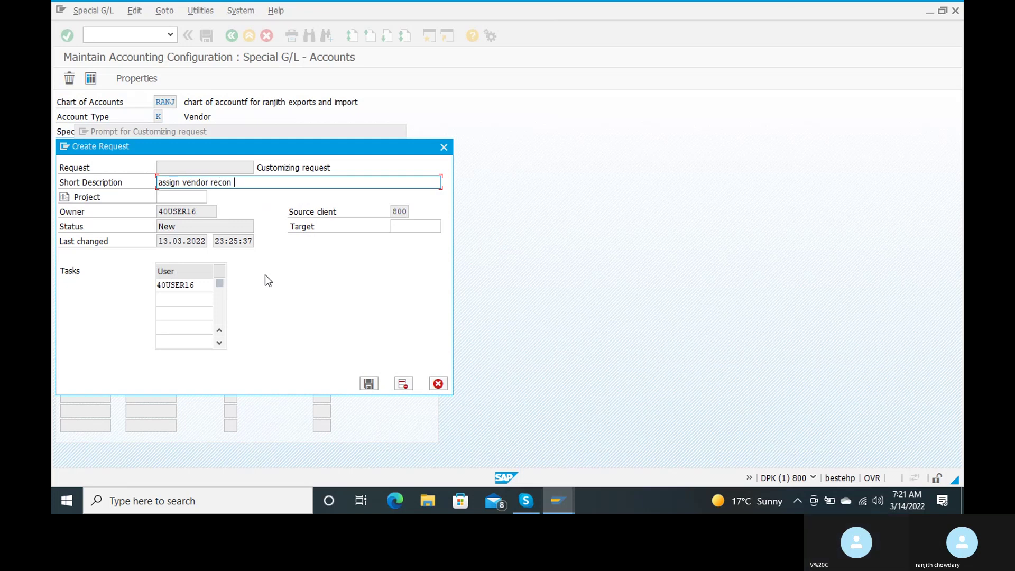
text(and special)
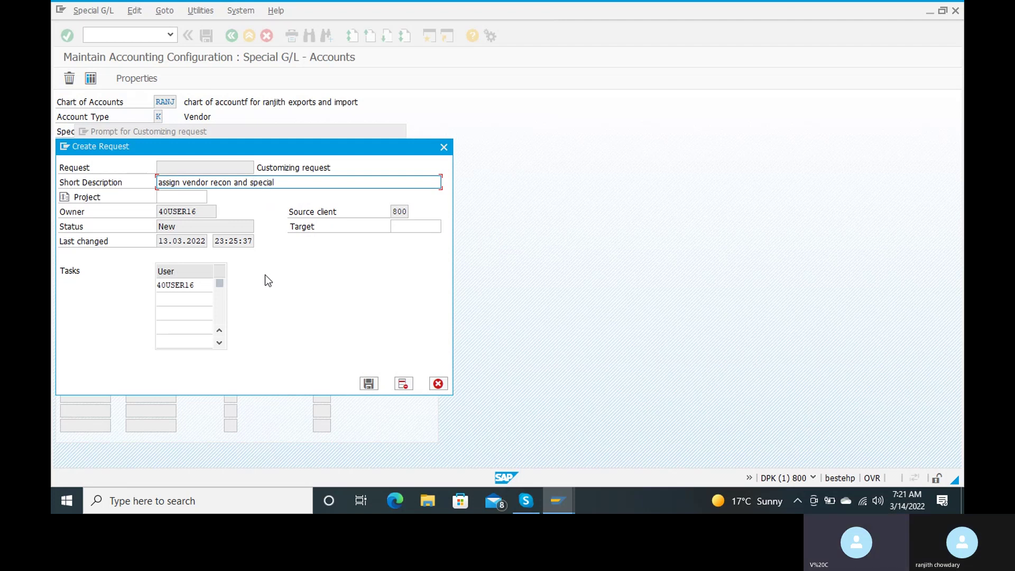
text( gl)
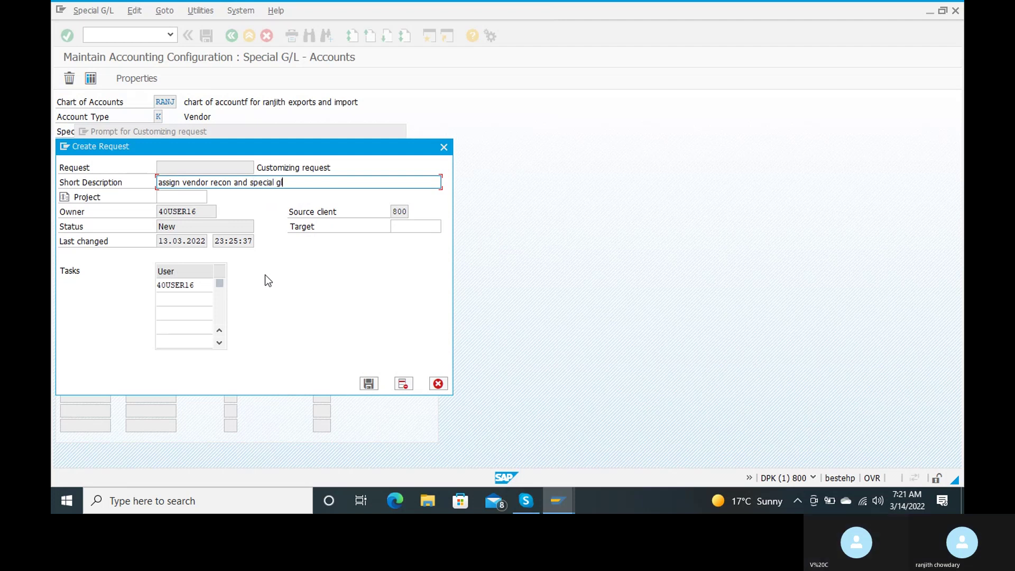
text( ac)
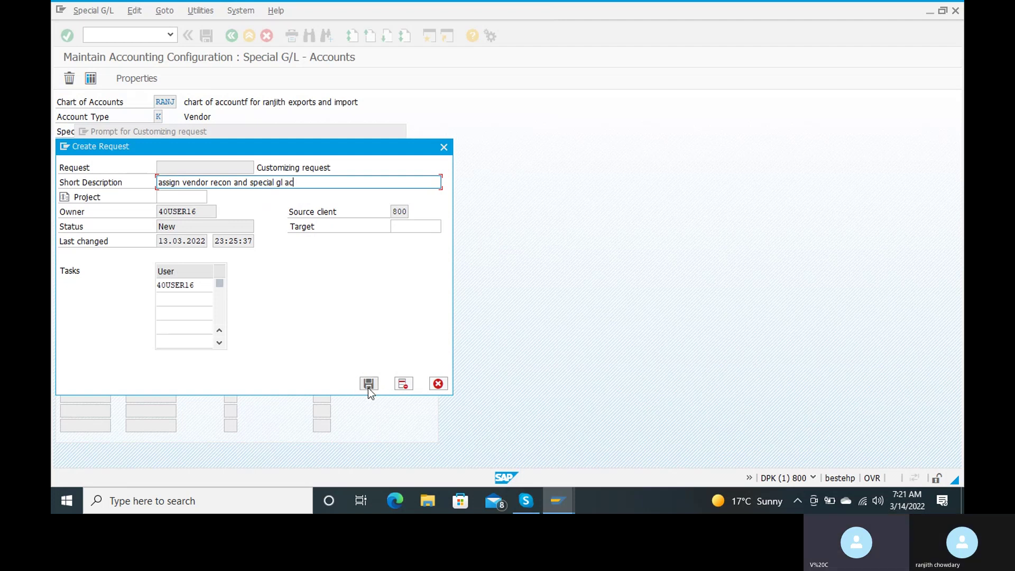
text(to)
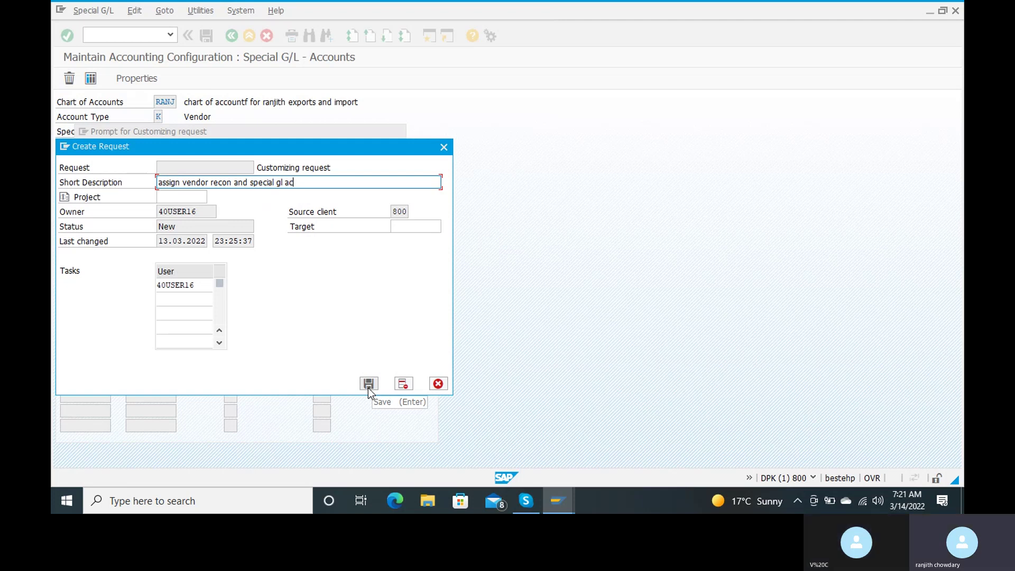
text( vendor)
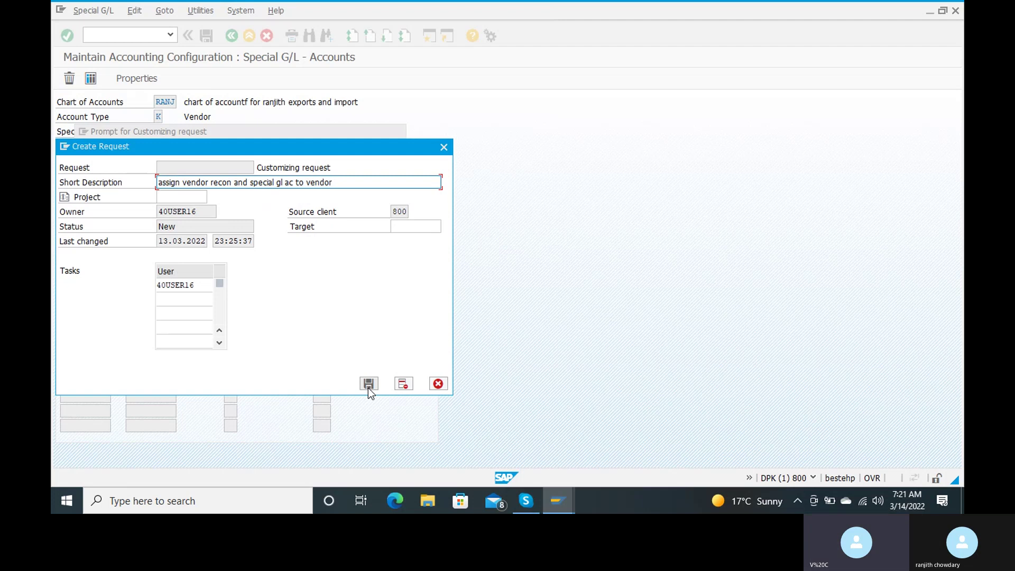
click(369, 383)
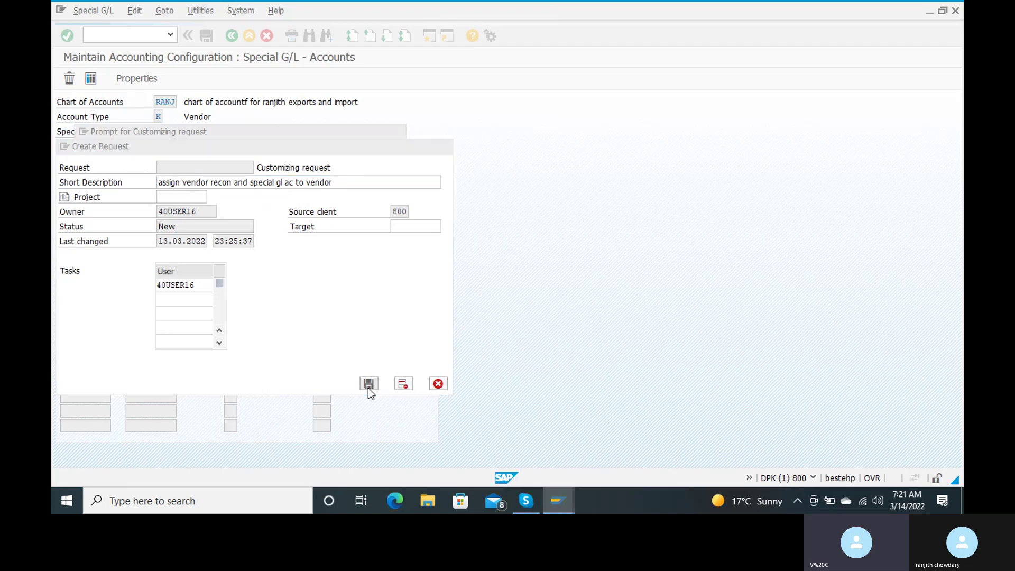
Save the special G/L assignment, leave the configuration and run transaction F-47 to start a down payment request.
click(210, 221)
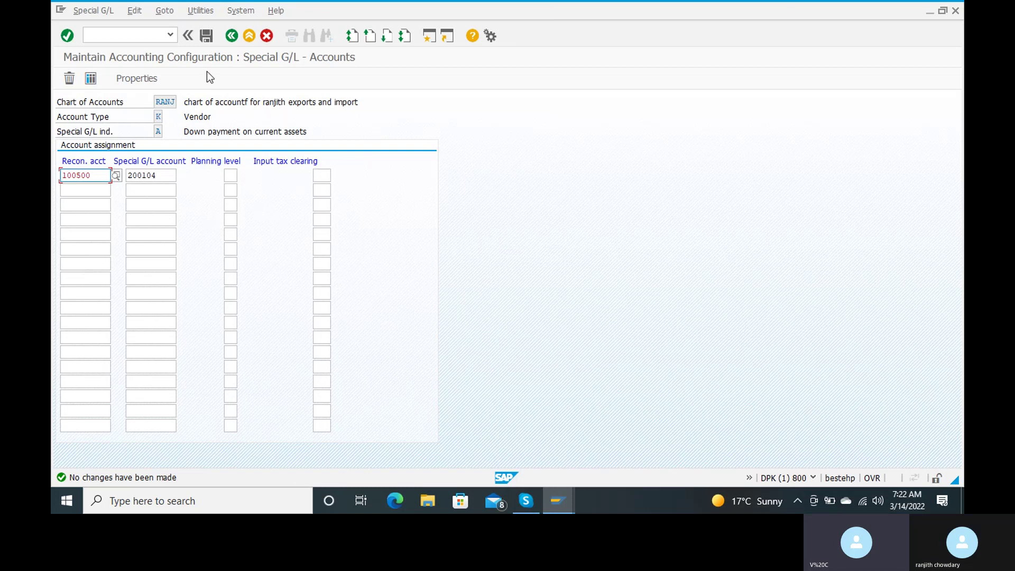
click(116, 33)
text(/n)
key(Return)
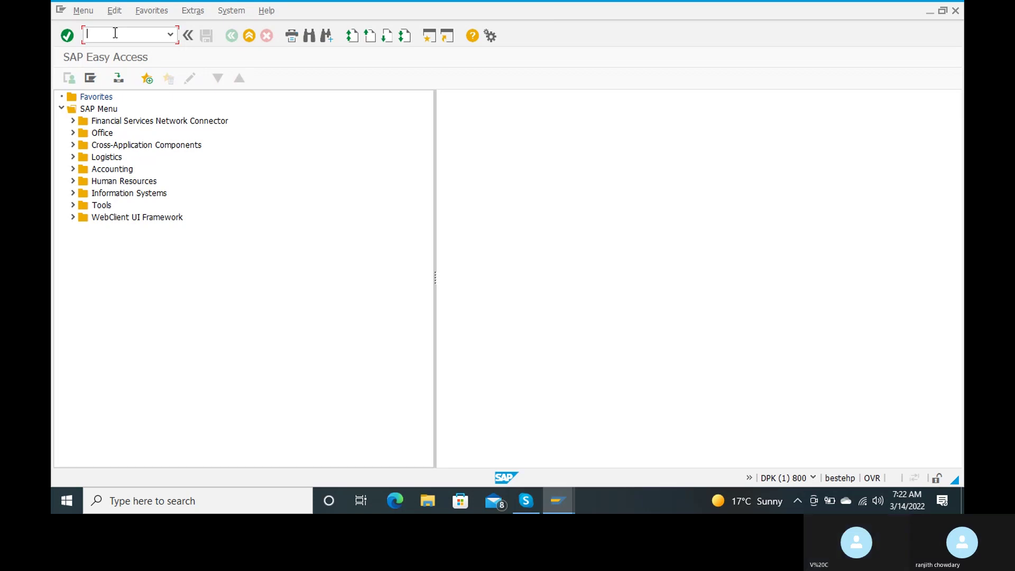
text(f)
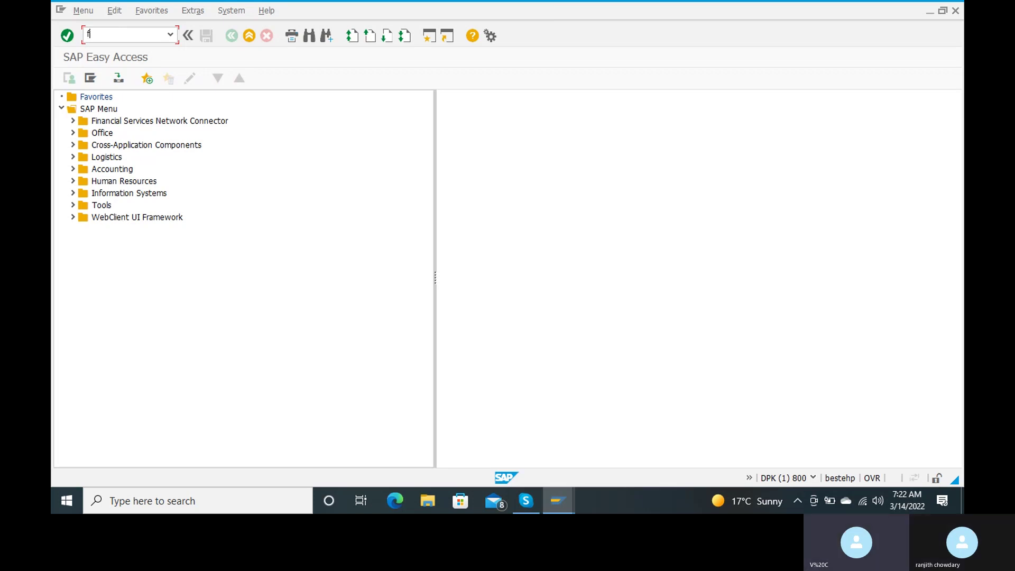
text(-47)
key(Return)
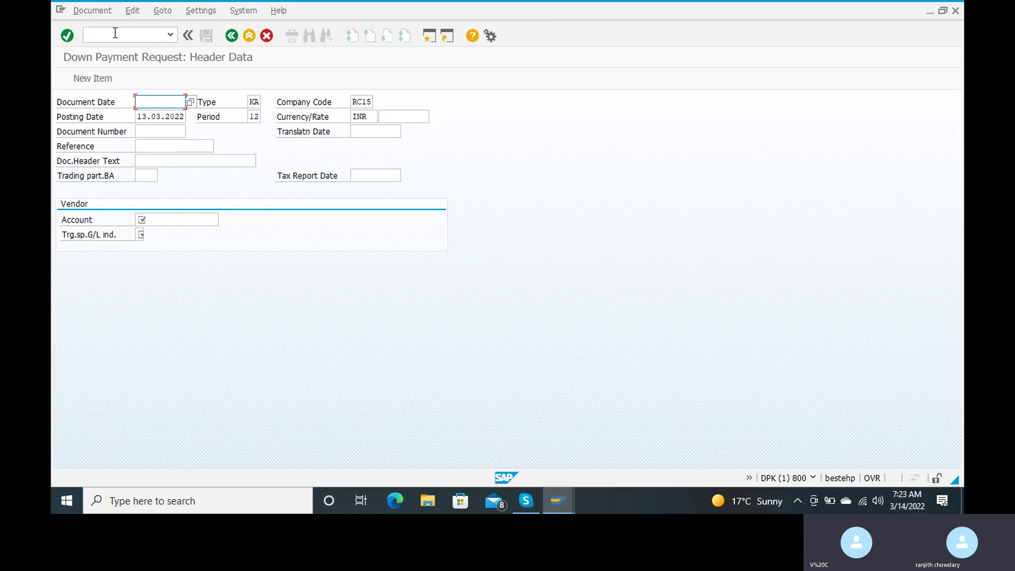
Set the document date of the down payment request to 14.03.2022.
click(190, 104)
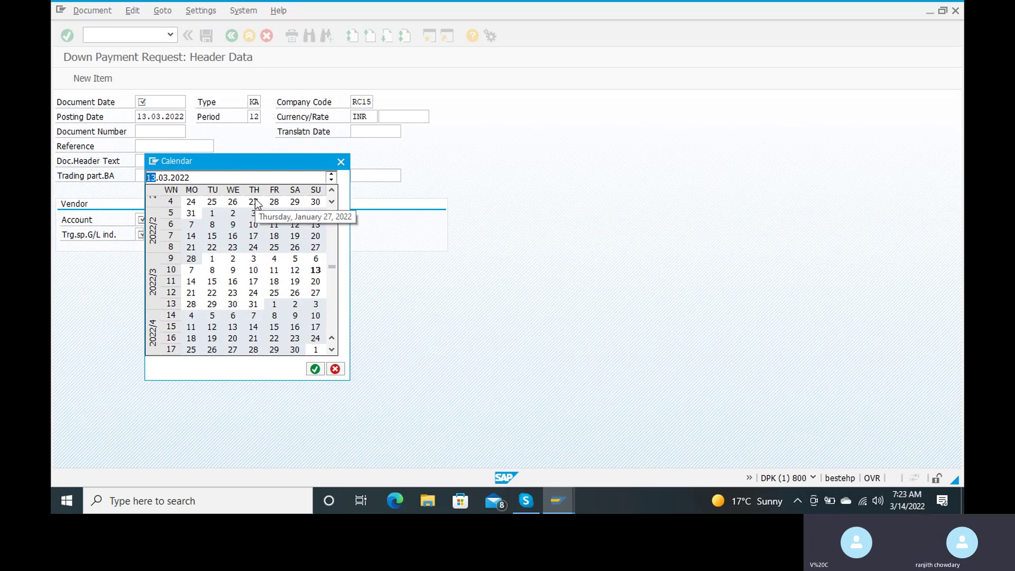
click(340, 163)
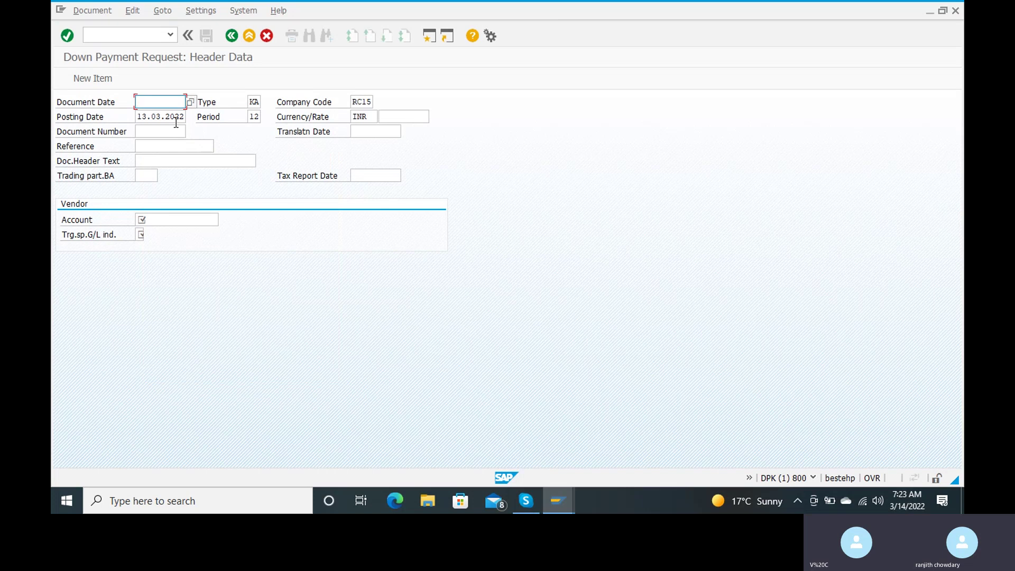
text(1)
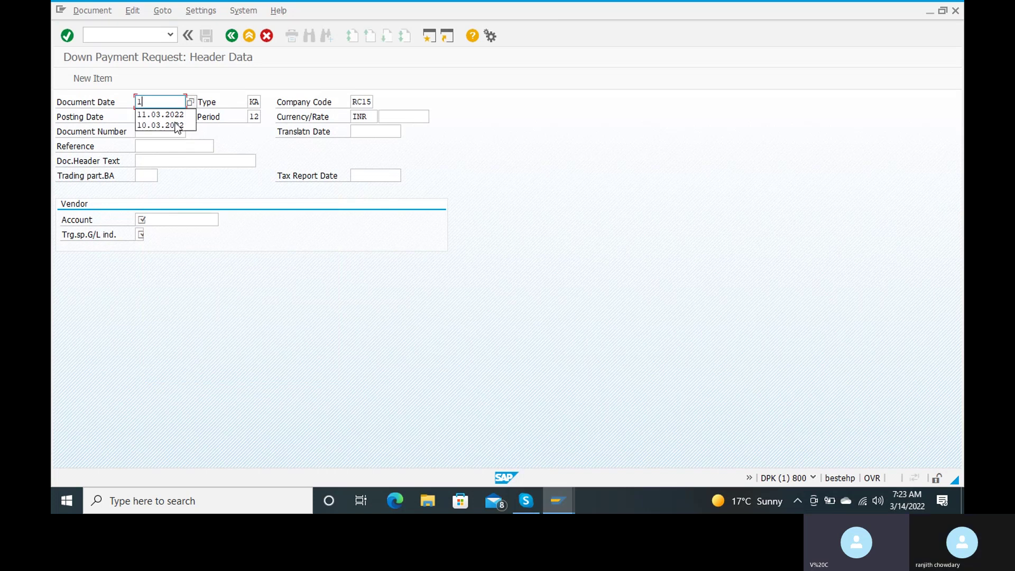
text(4.03.)
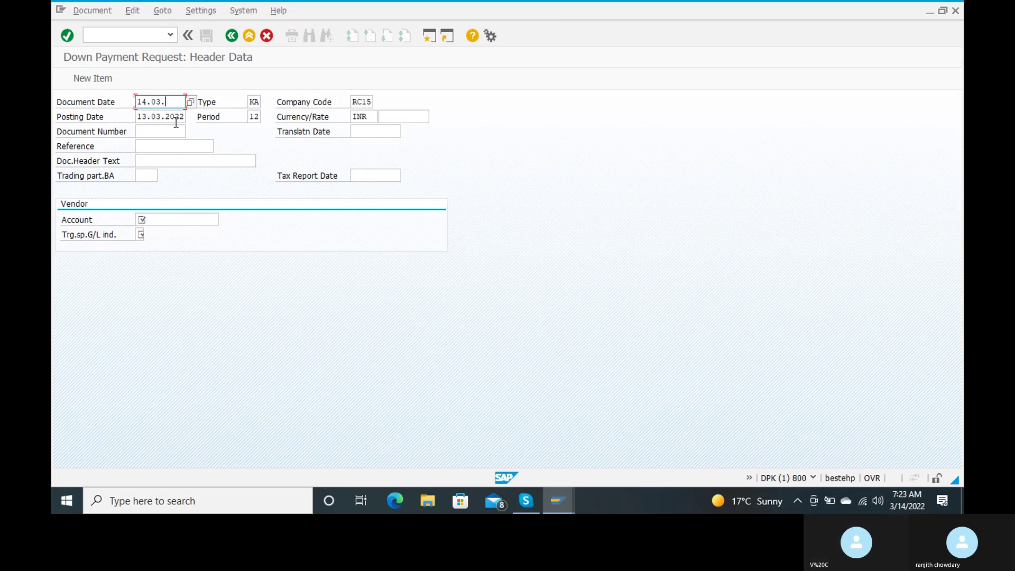
text(2022)
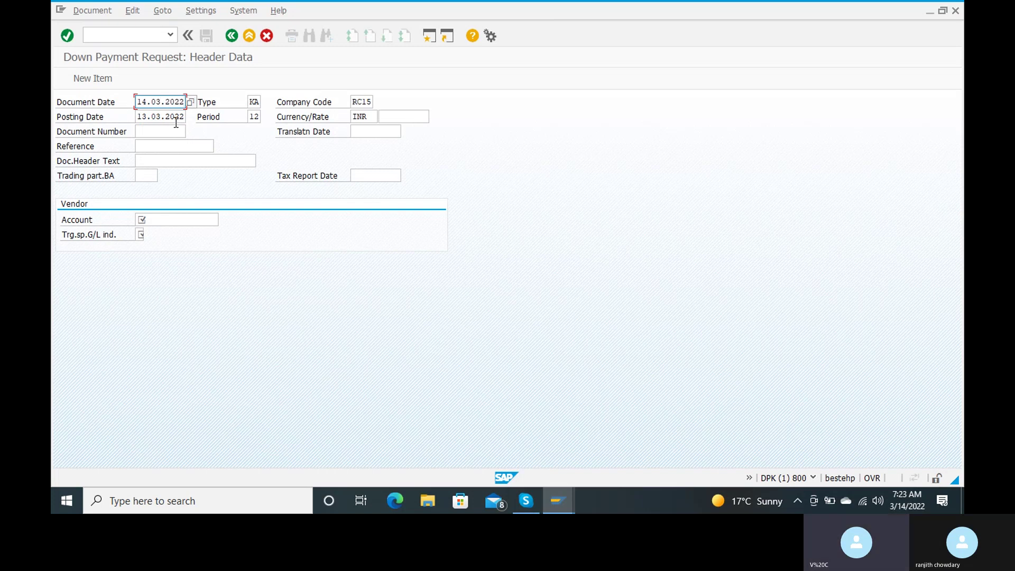
key(Tab)
key(Tab)
key(Tab)
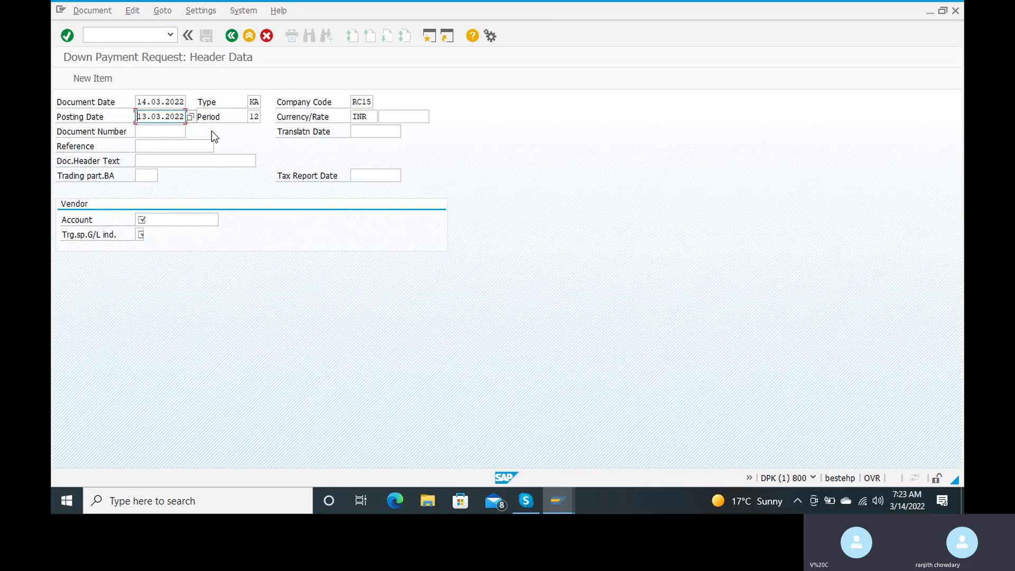
Enter reference 1 and the document header text "downpayment request".
click(169, 137)
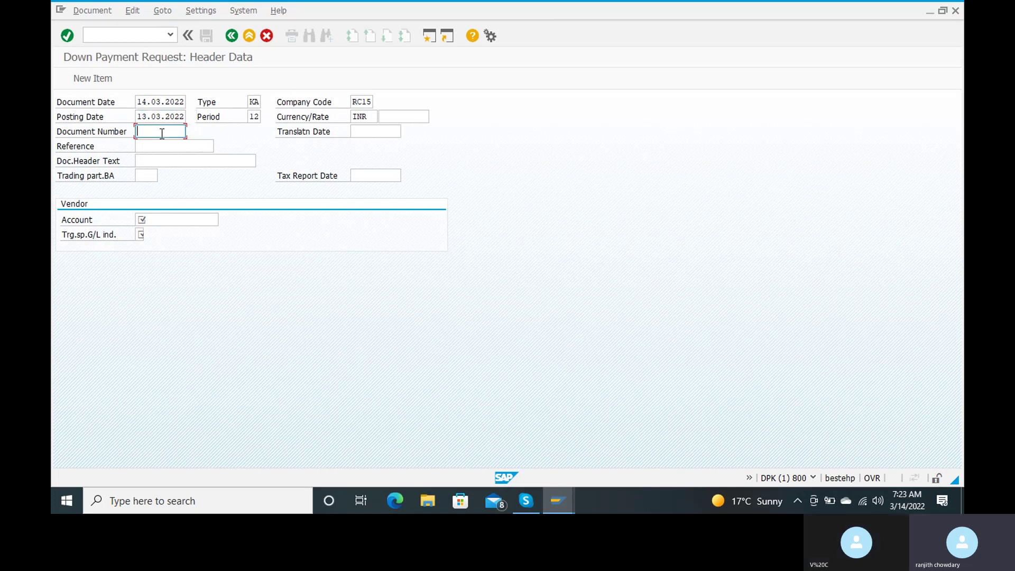
click(172, 145)
text(1)
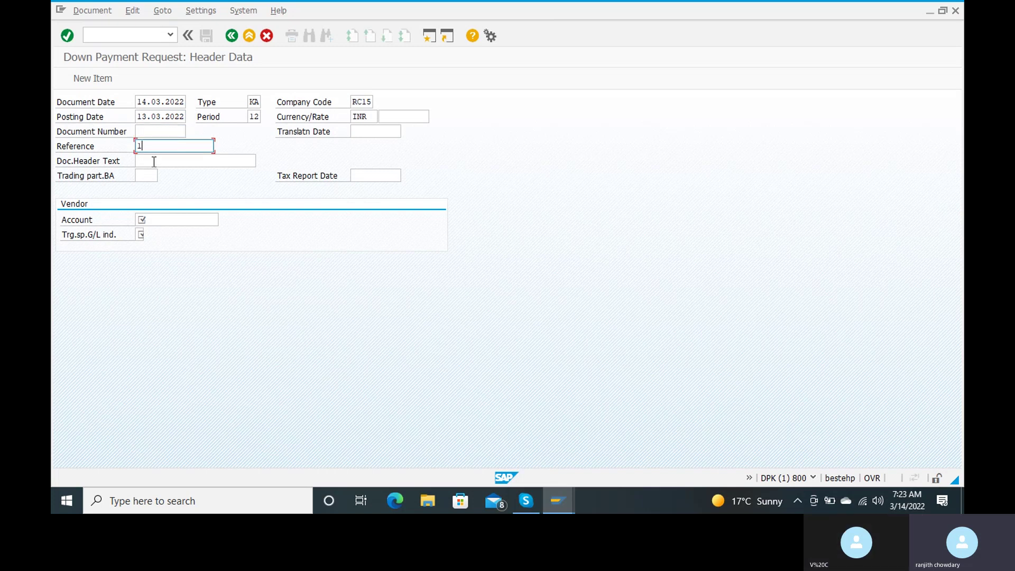
click(154, 161)
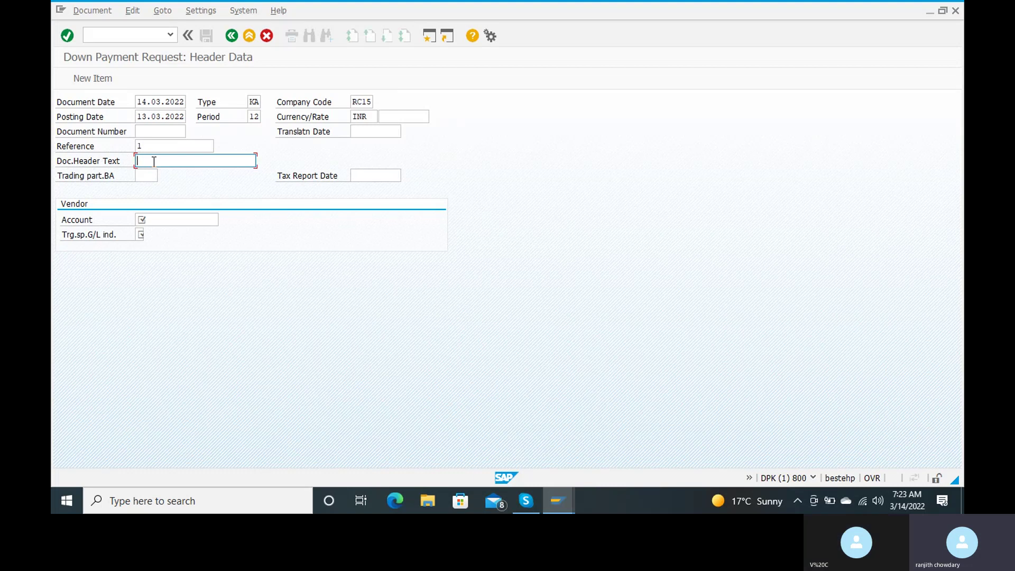
text(dow)
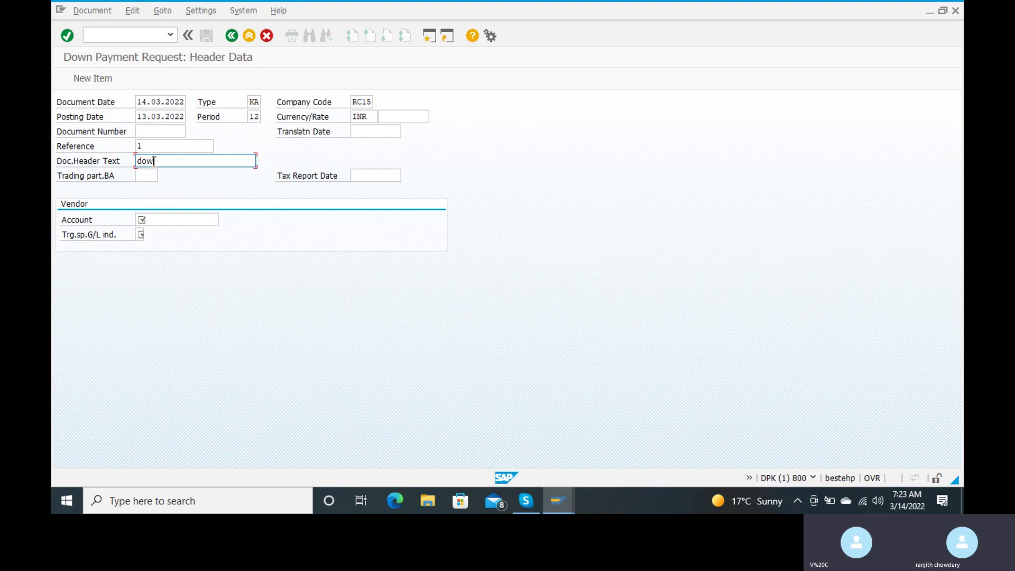
text(npaymwn)
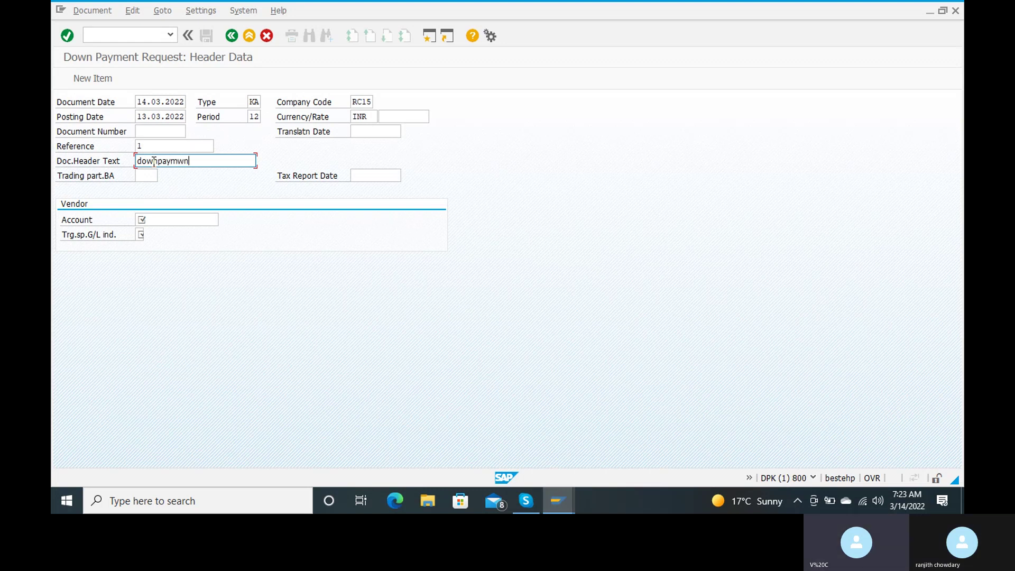
key(BackSpace)
key(BackSpace)
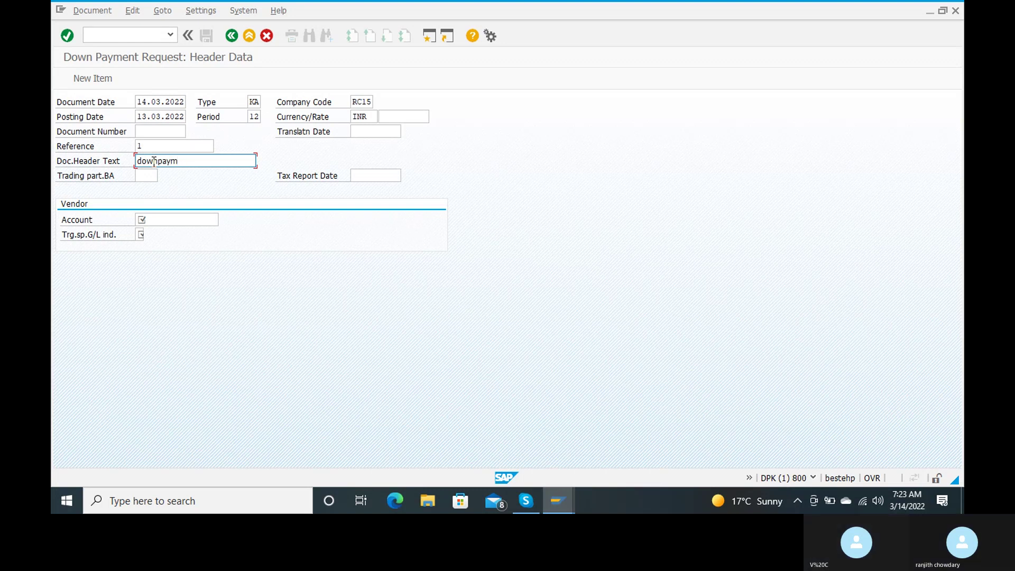
text(ent request)
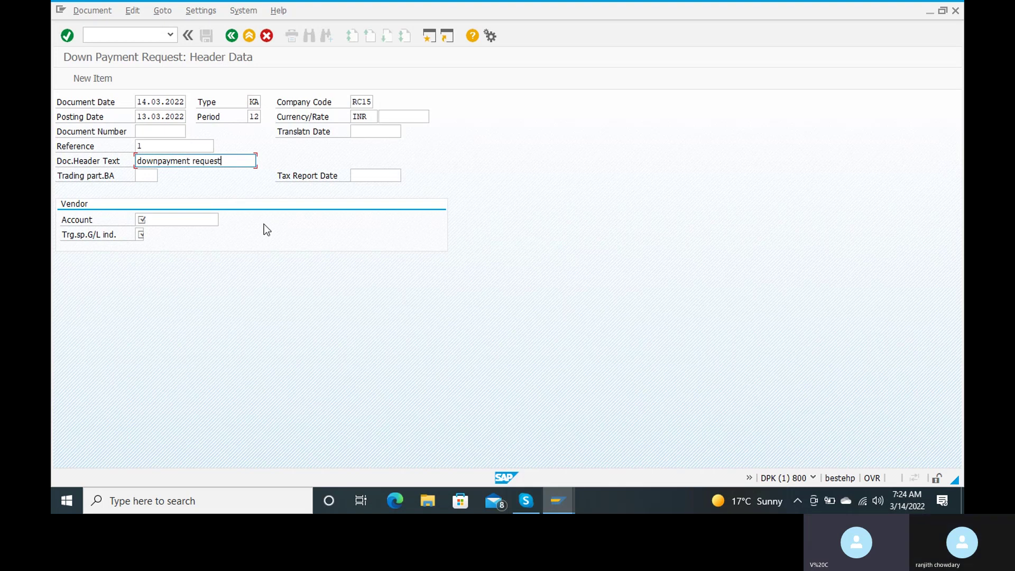
Search the vendors with postal code 123456 and choose the first one listed as the vendor account.
click(203, 220)
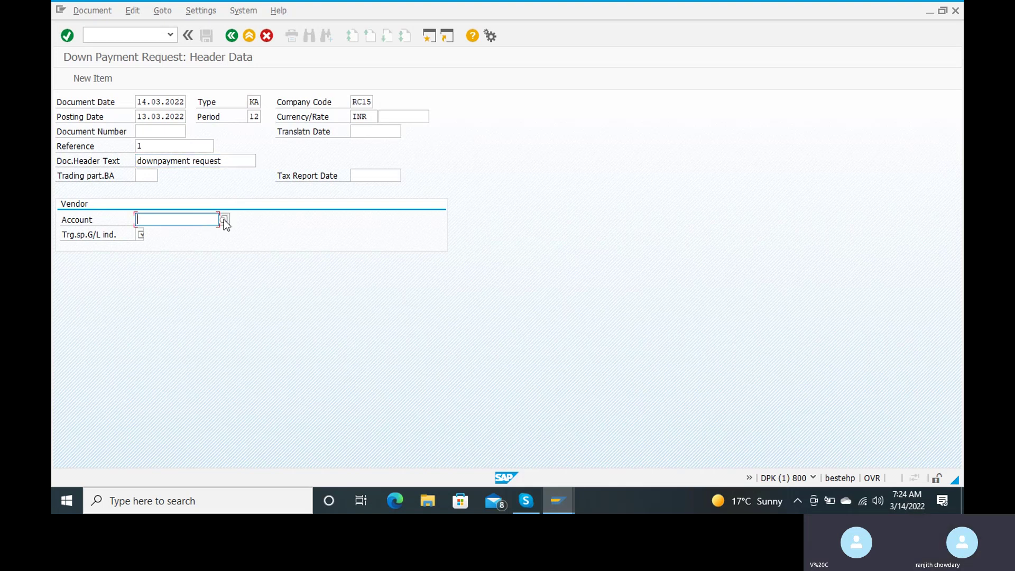
click(223, 220)
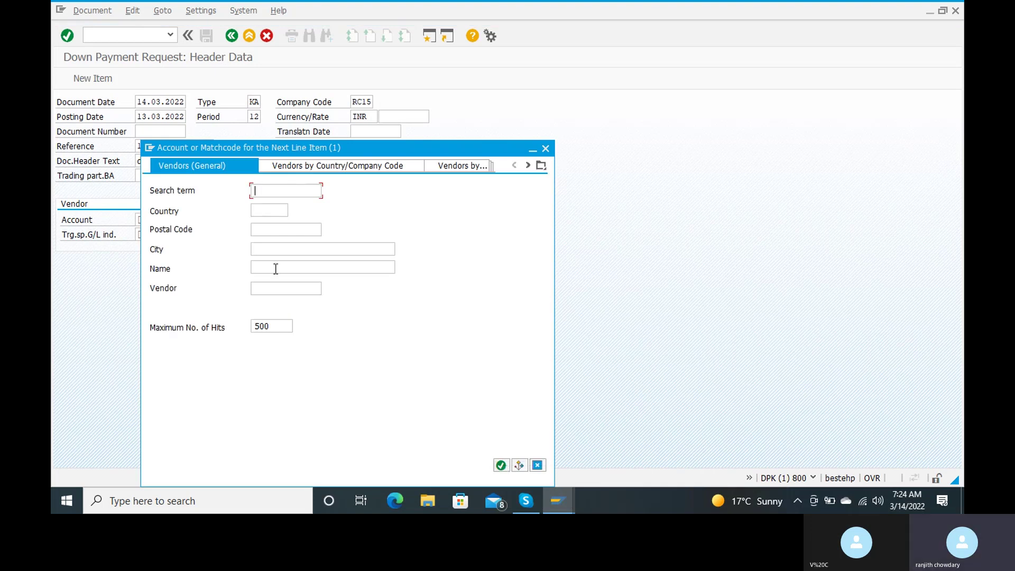
click(284, 228)
text(12345)
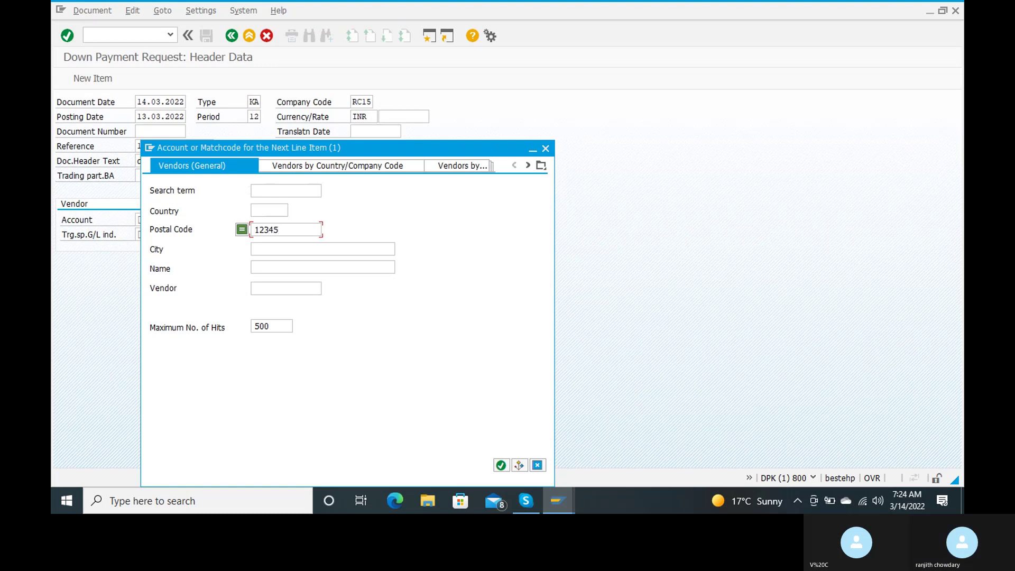
text(6)
click(500, 466)
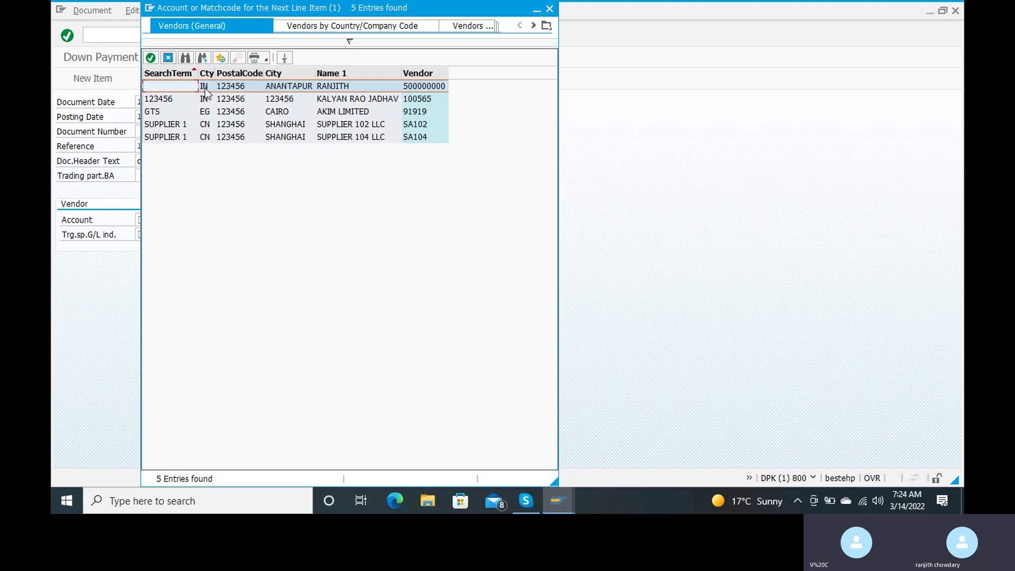
double_click(181, 87)
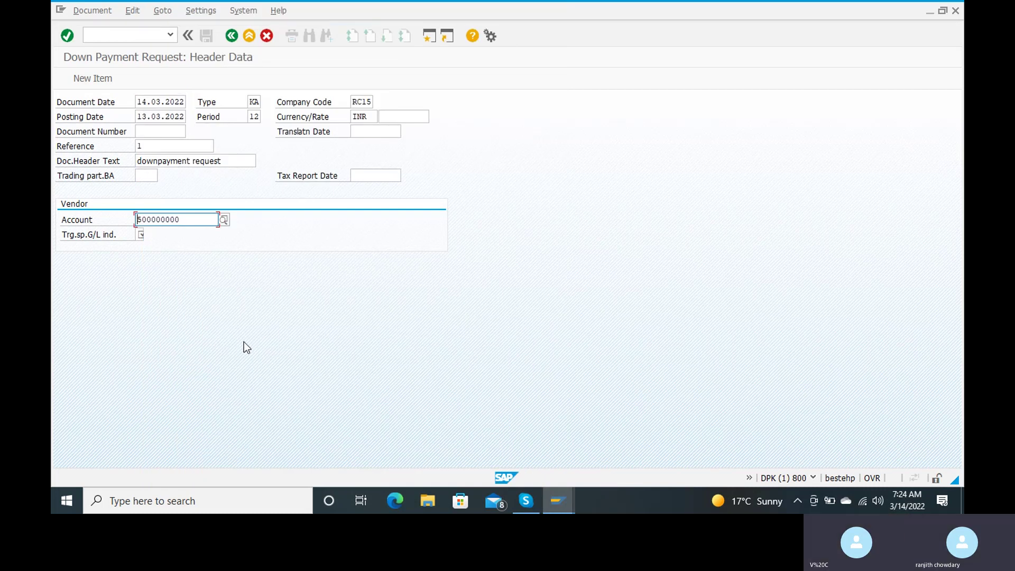
Choose target special G/L indicator A (Down payment on current assets) and try to proceed to a new item.
key(Tab)
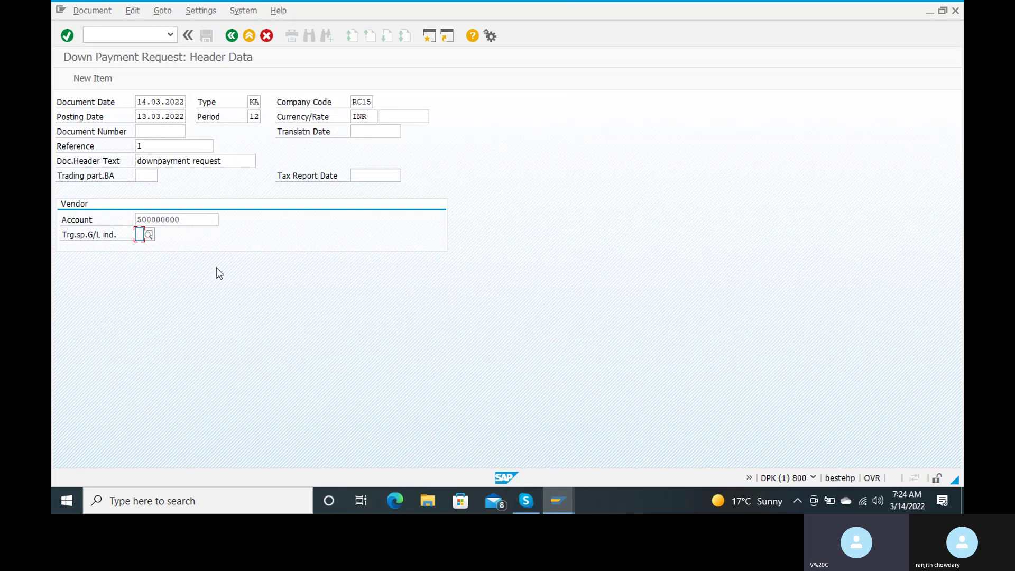
click(148, 234)
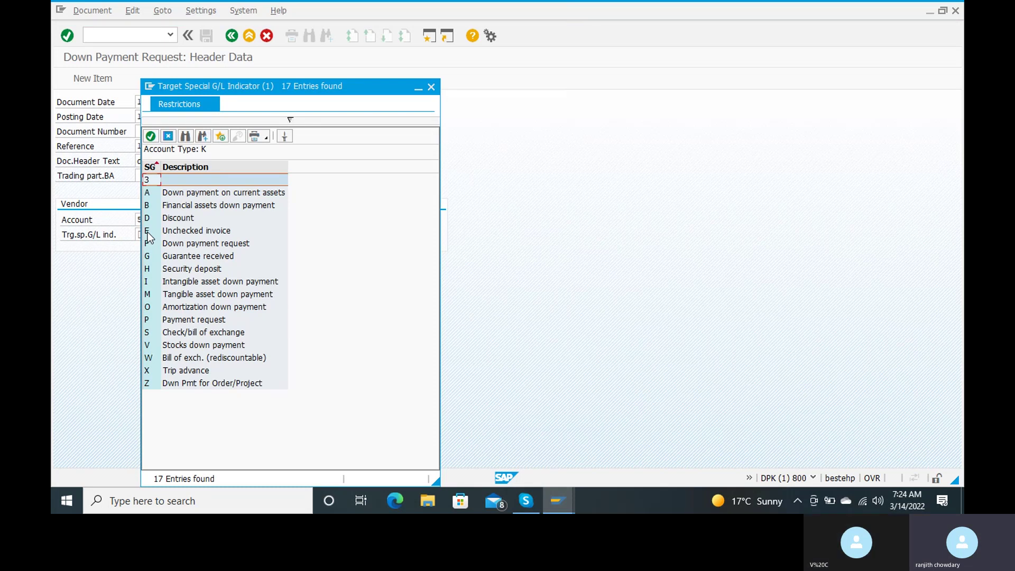
double_click(148, 192)
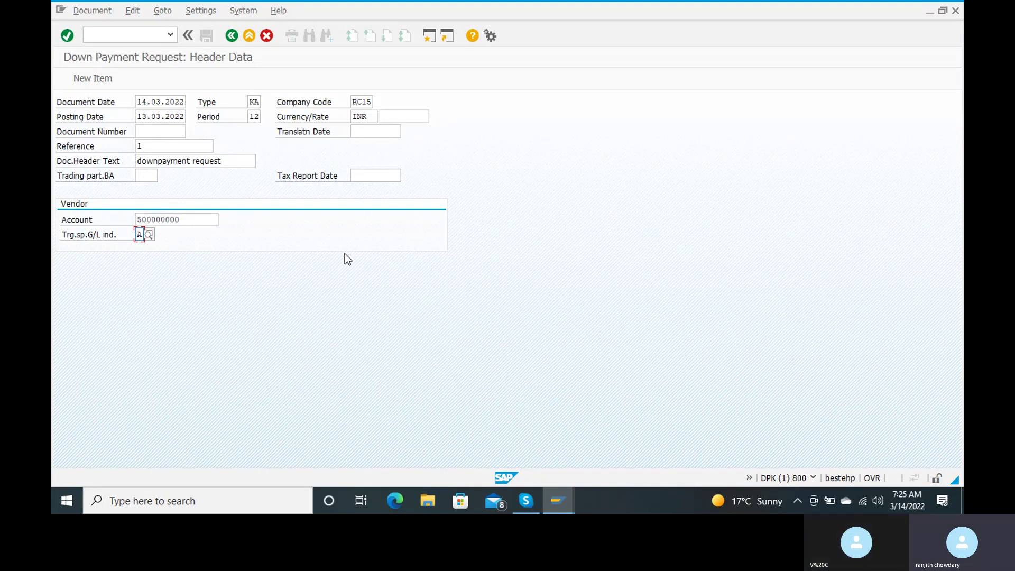
click(87, 78)
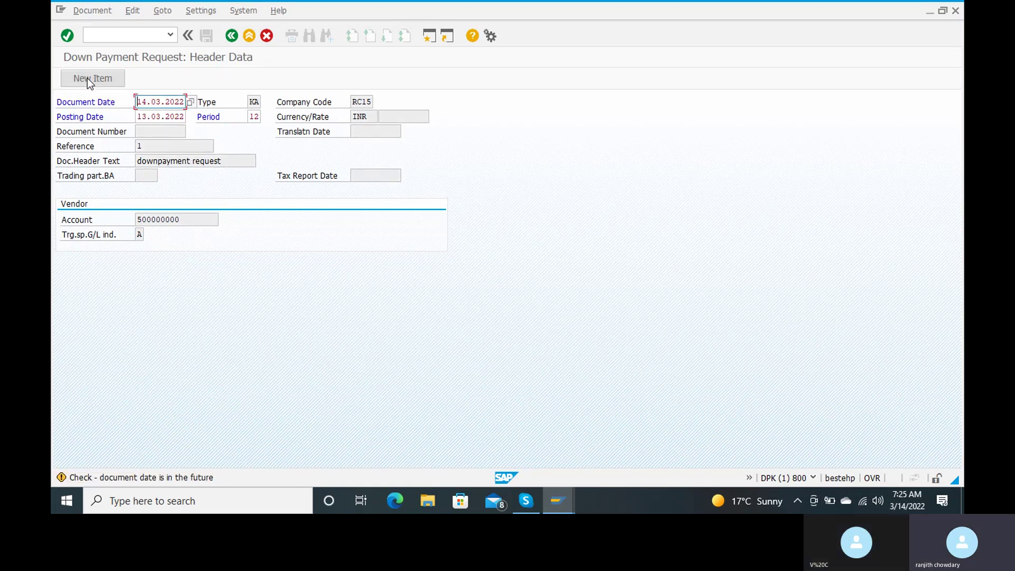
key(Return)
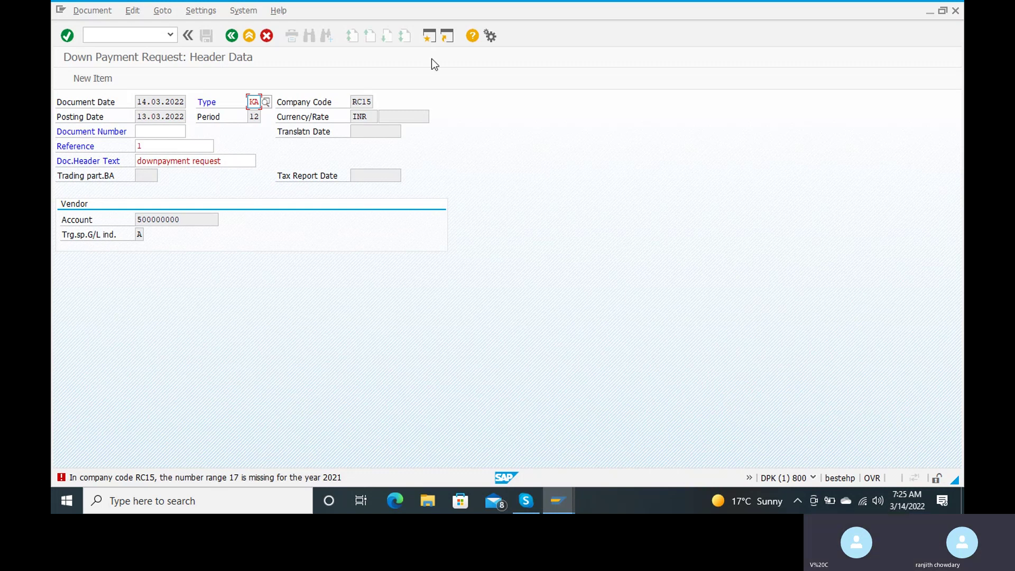
Open an additional SAP session while keeping the down payment request open.
click(428, 39)
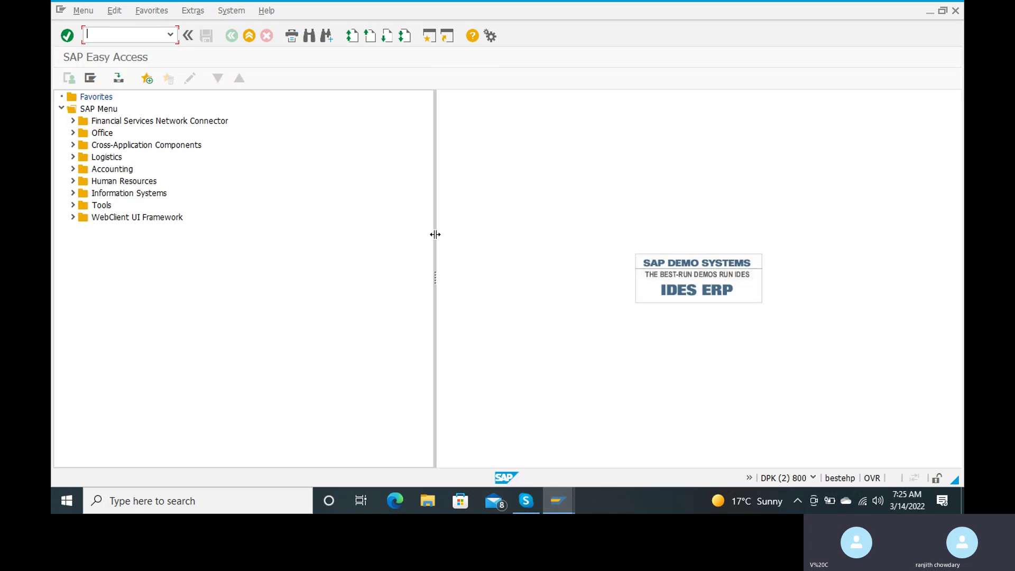
mouse_move(527, 501)
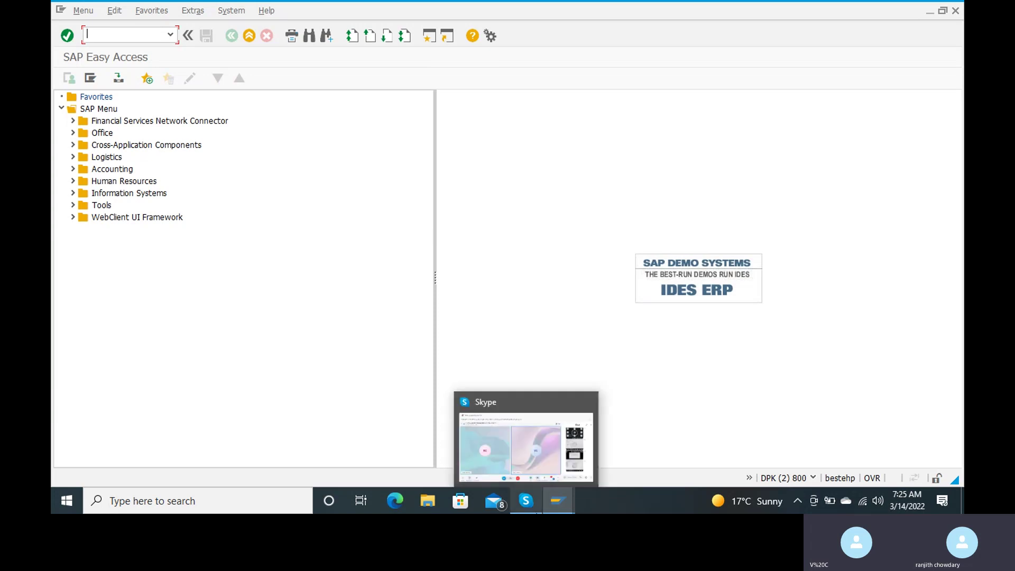
click(525, 459)
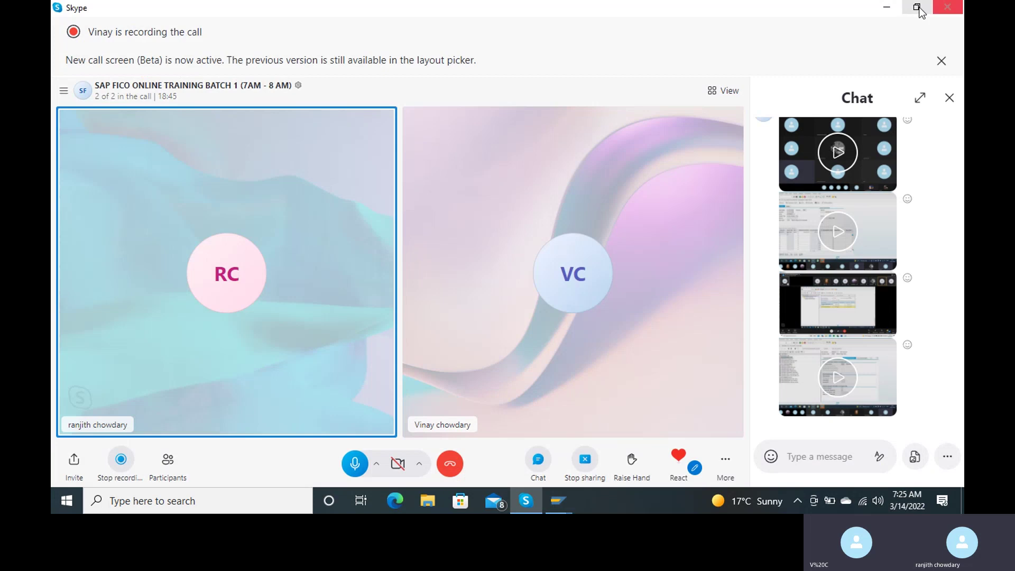
click(885, 8)
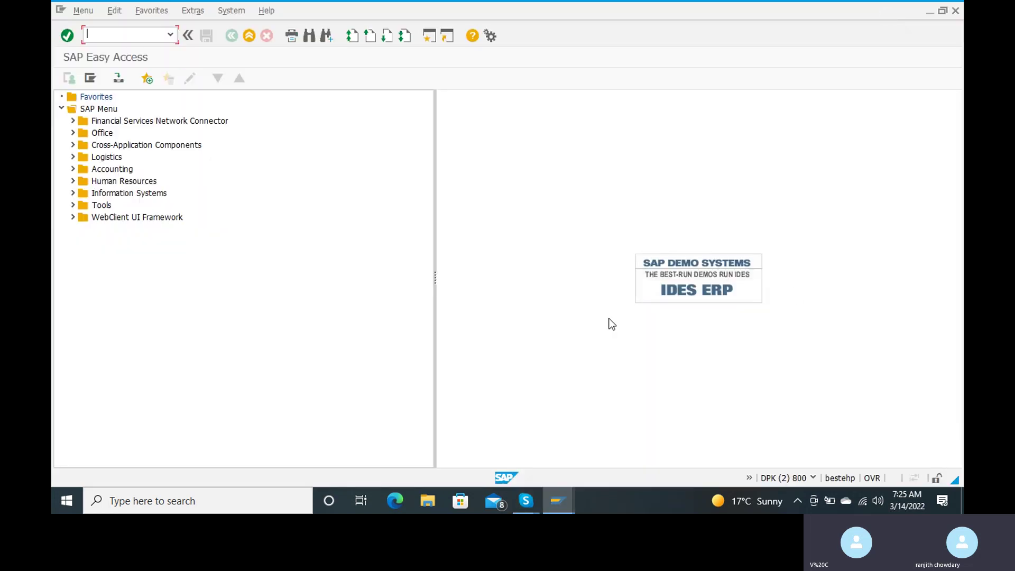
click(834, 250)
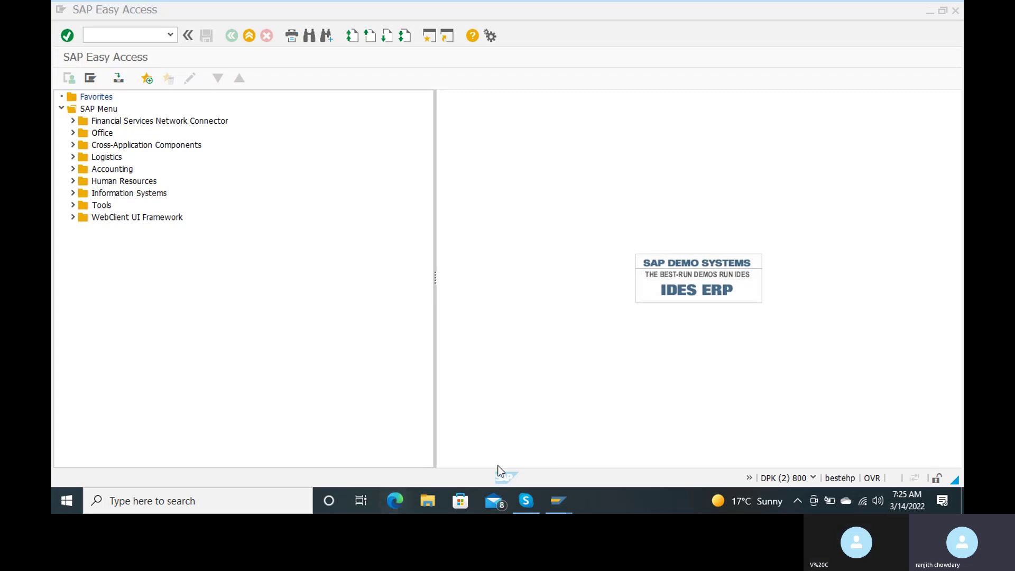
Show the open SAP windows to switch back to the down payment request.
mouse_move(529, 503)
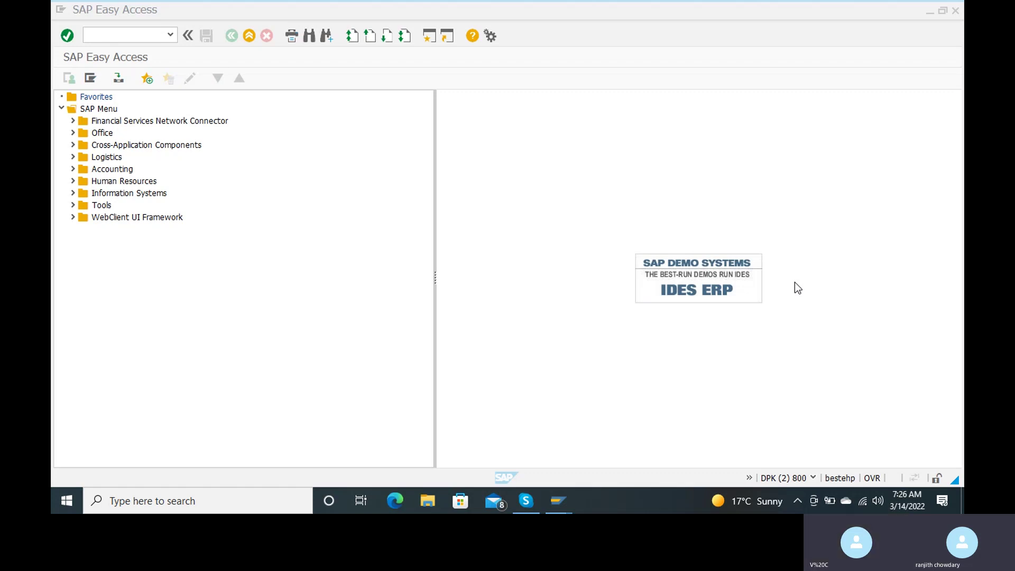
click(569, 492)
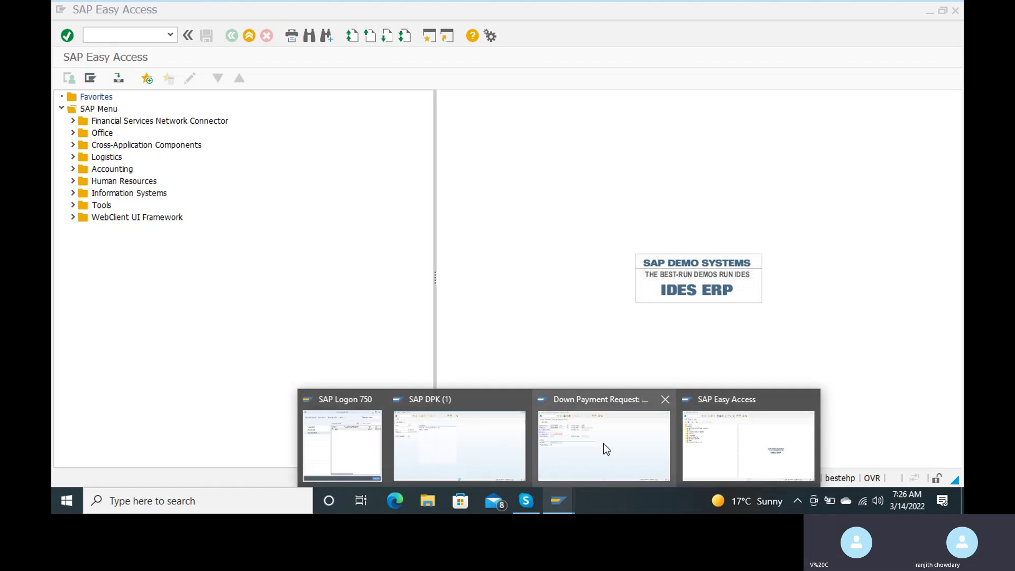